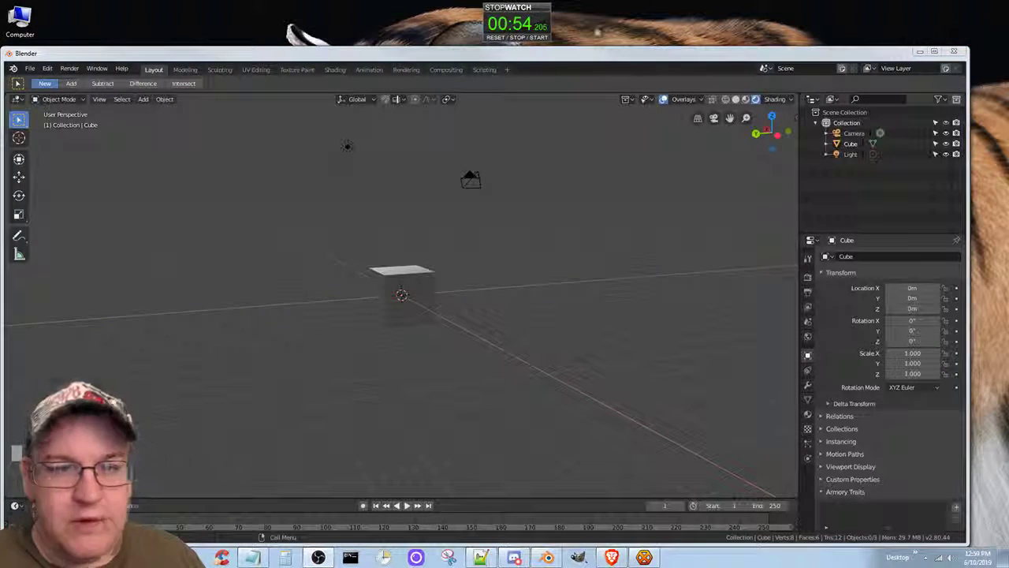
# Check the Border Select instructions on the Wikibooks Object Mode page in the browser and return to Blender.
pyautogui.click(545, 56)
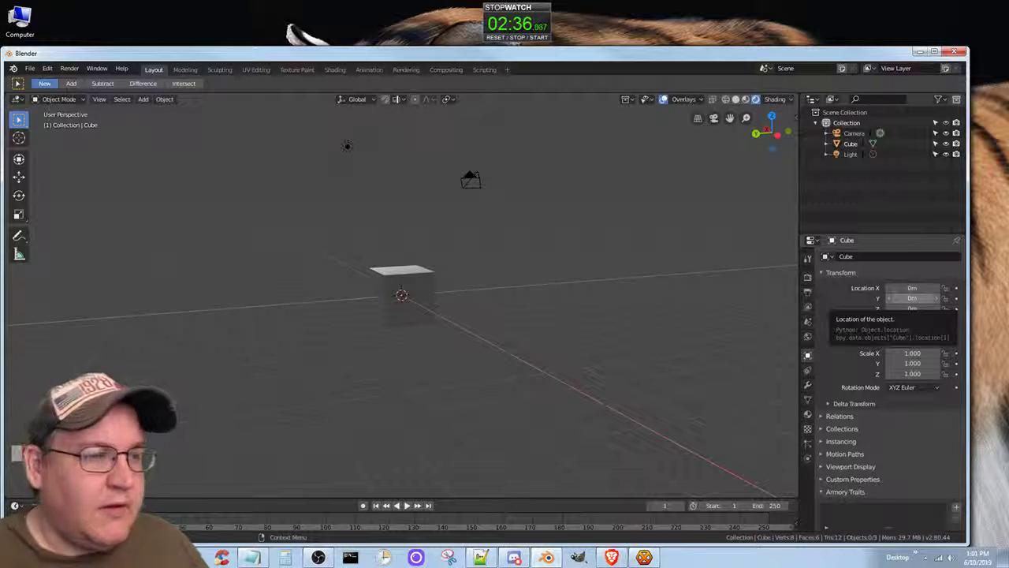
pyautogui.click(611, 557)
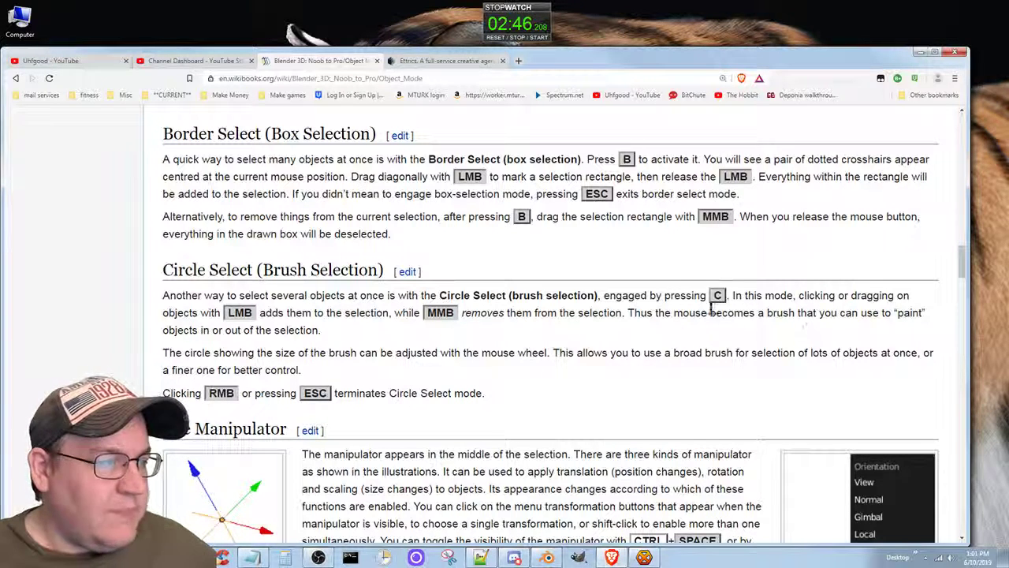
pyautogui.click(547, 558)
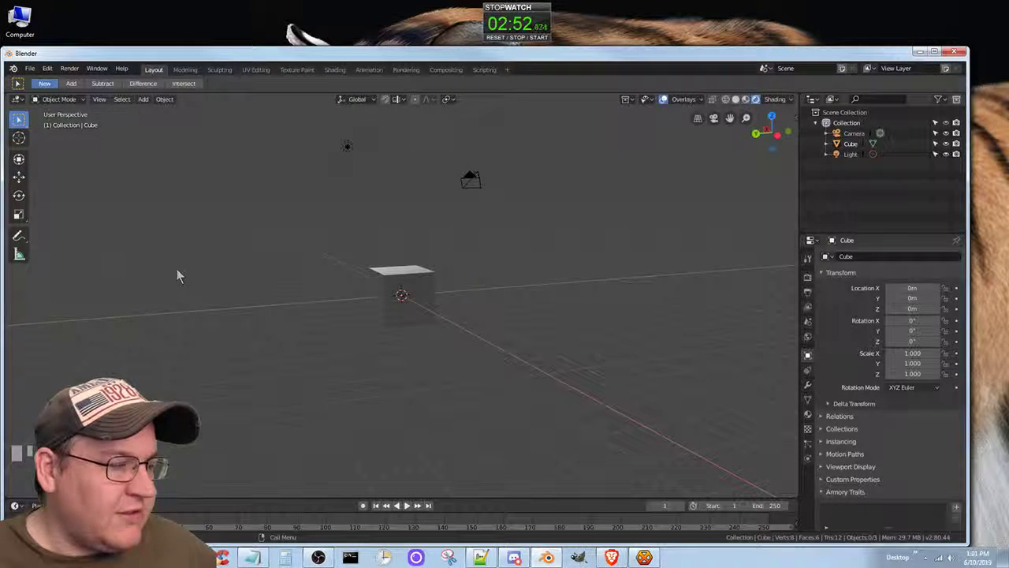
# Select the cube, the camera and the light individually, one after another.
pyautogui.click(416, 273)
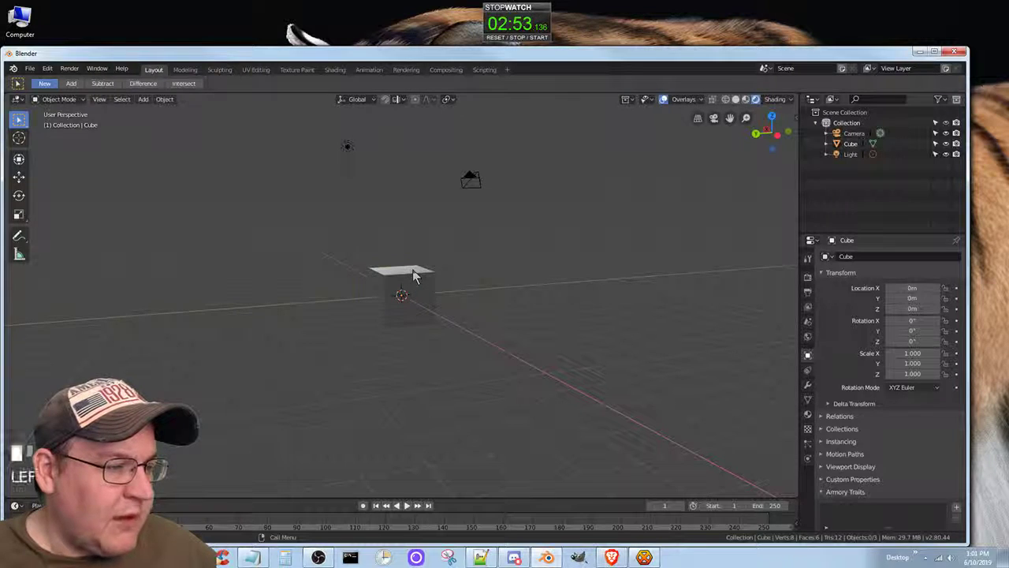
pyautogui.click(469, 180)
pyautogui.click(348, 147)
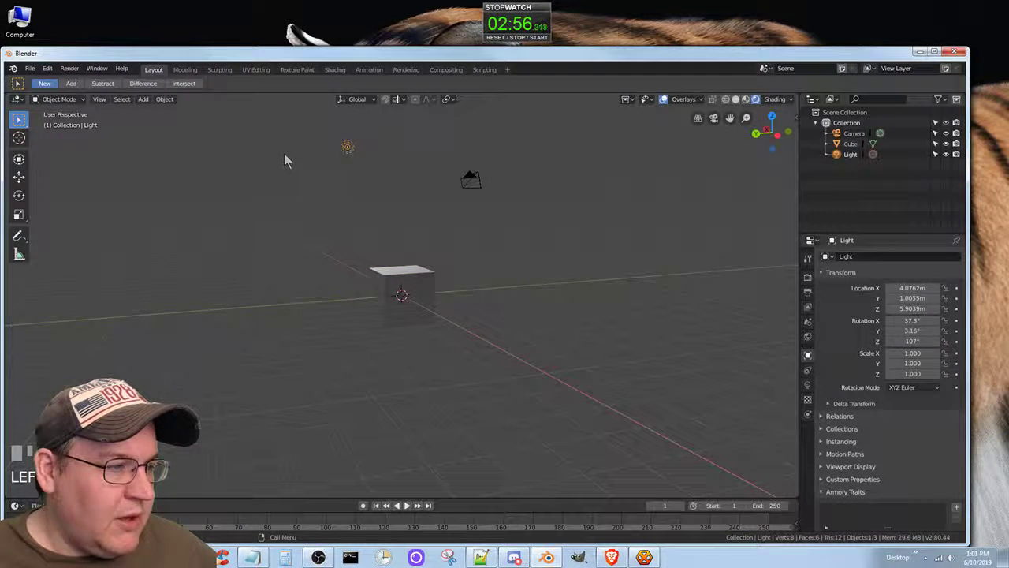
# Box-select across the scene objects twice, the second time with Border Select, clearing the selection after each.
pyautogui.moveTo(284, 149); pyautogui.dragTo(552, 428)
pyautogui.click(580, 417)
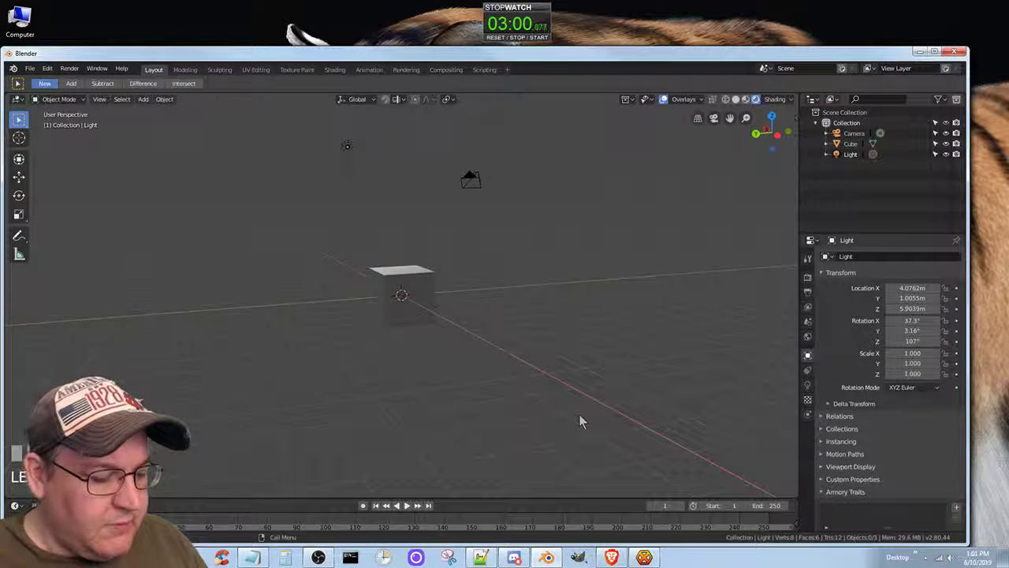
pyautogui.press('b')
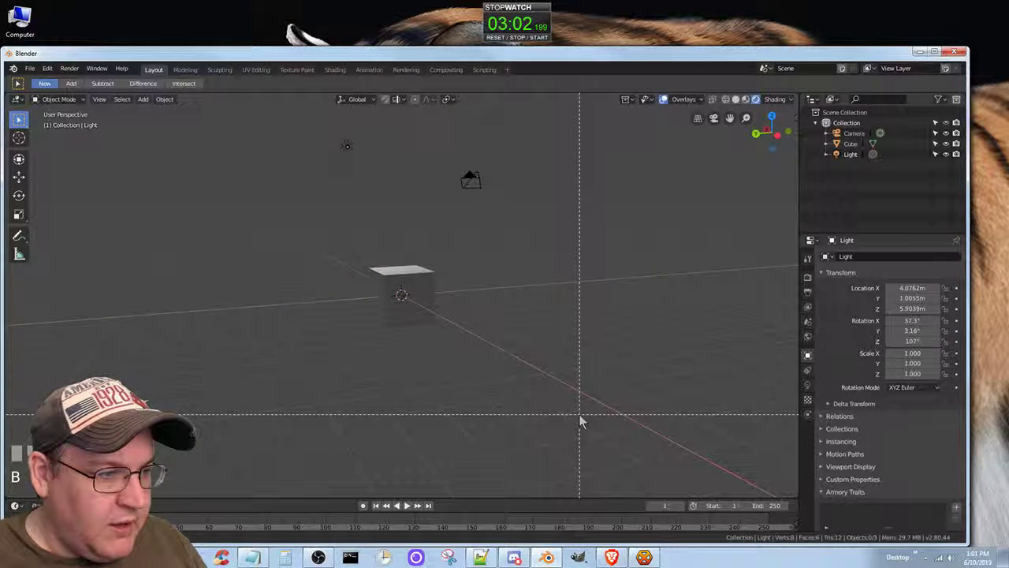
pyautogui.moveTo(330, 122); pyautogui.dragTo(530, 359)
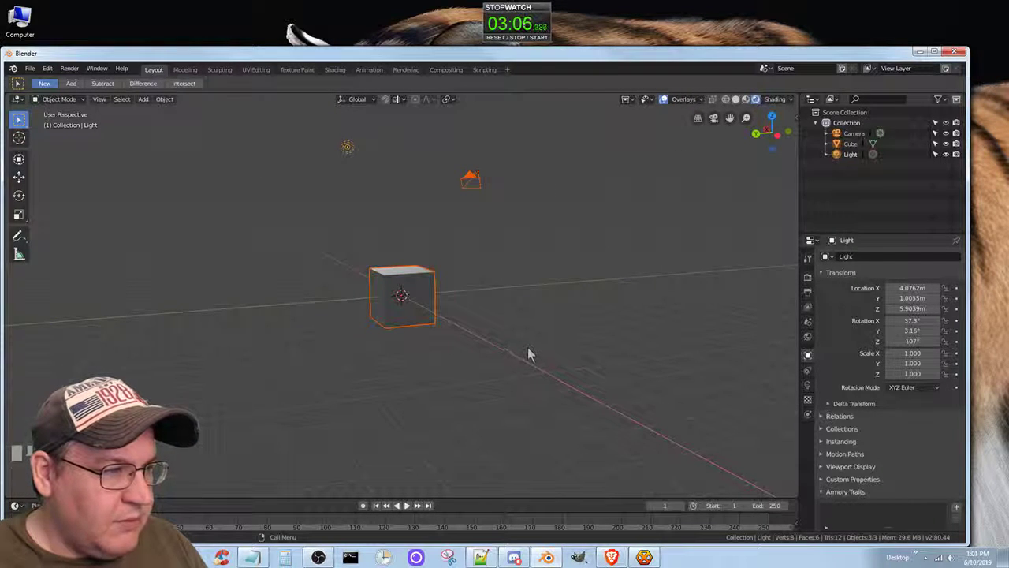
pyautogui.click(526, 354)
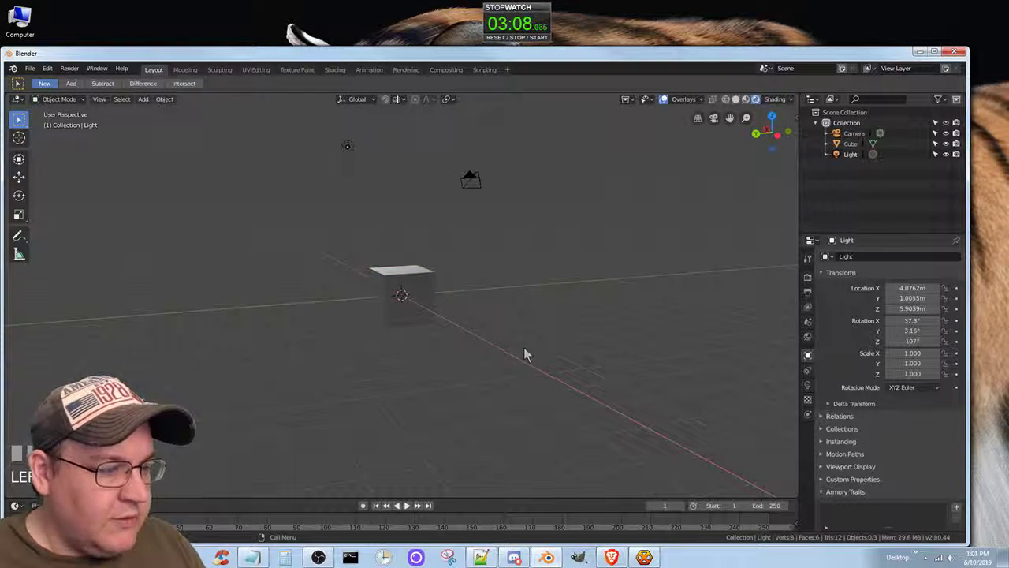
# Review the wiki's Border Select section and, back in Blender, start a border selection and cancel it.
pyautogui.hotkey('alt', 'Tab')
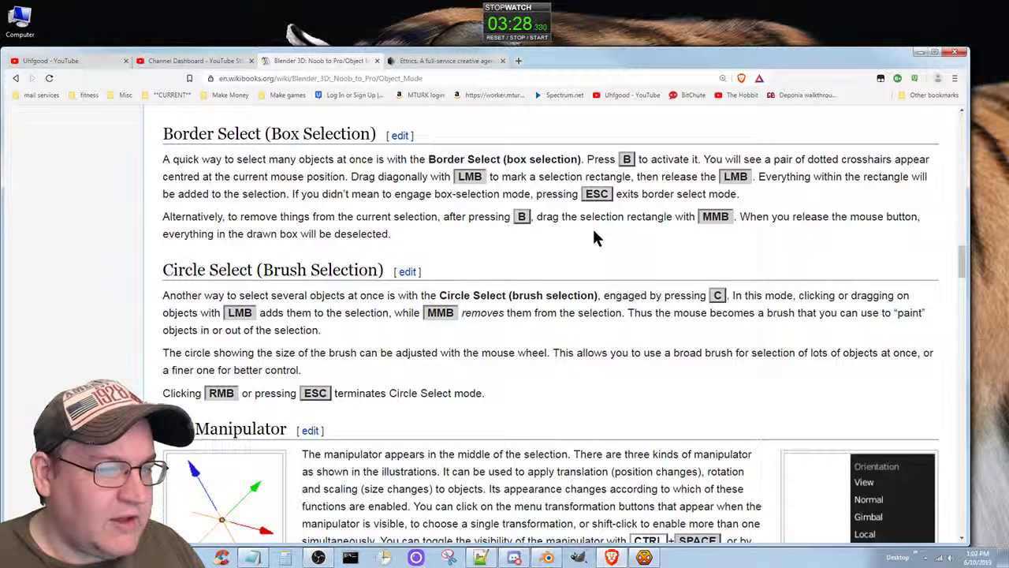
pyautogui.hotkey('alt', 'Tab')
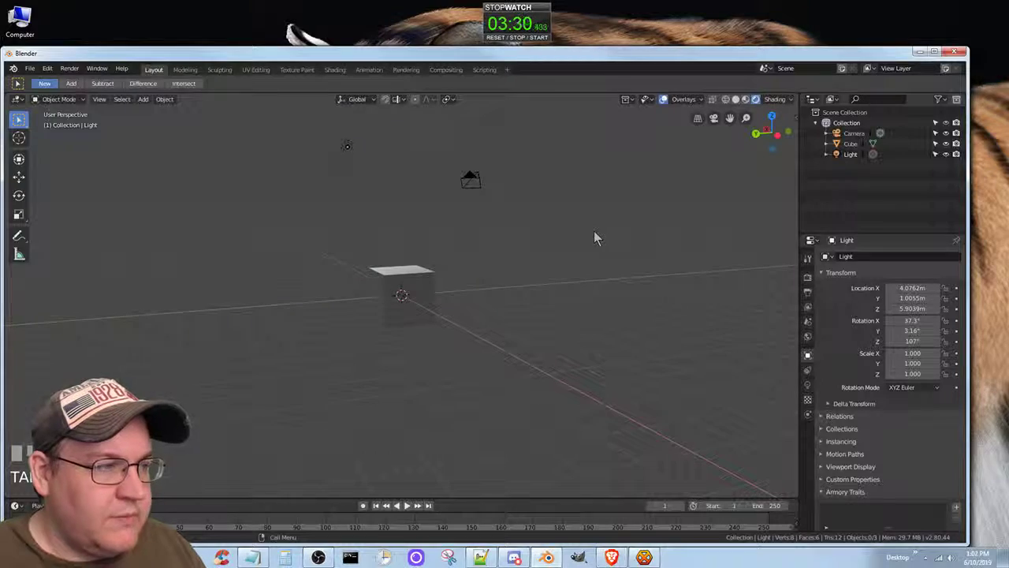
pyautogui.hotkey('alt', 'Tab')
pyautogui.hotkey('alt', 'Tab')
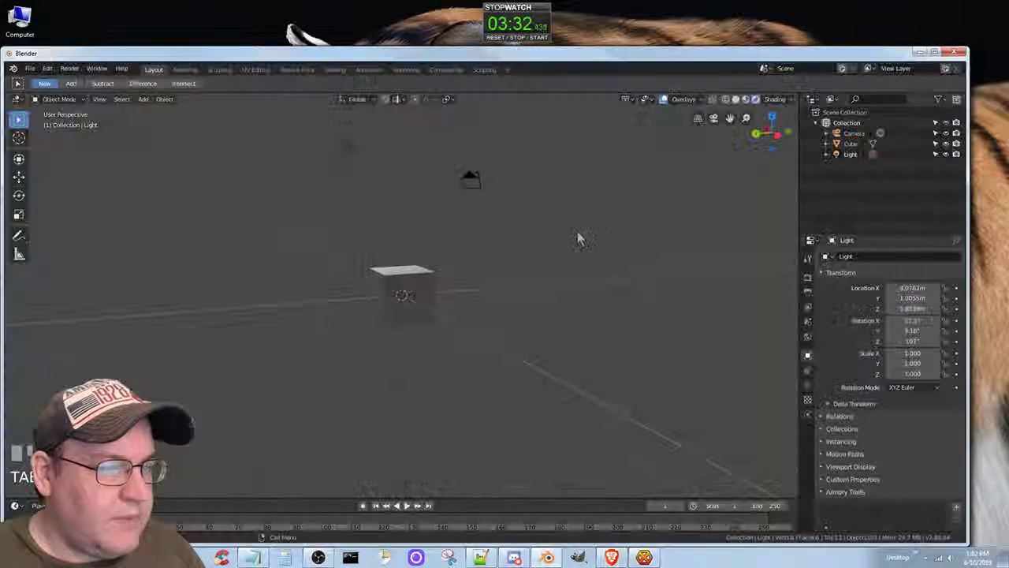
pyautogui.press('b')
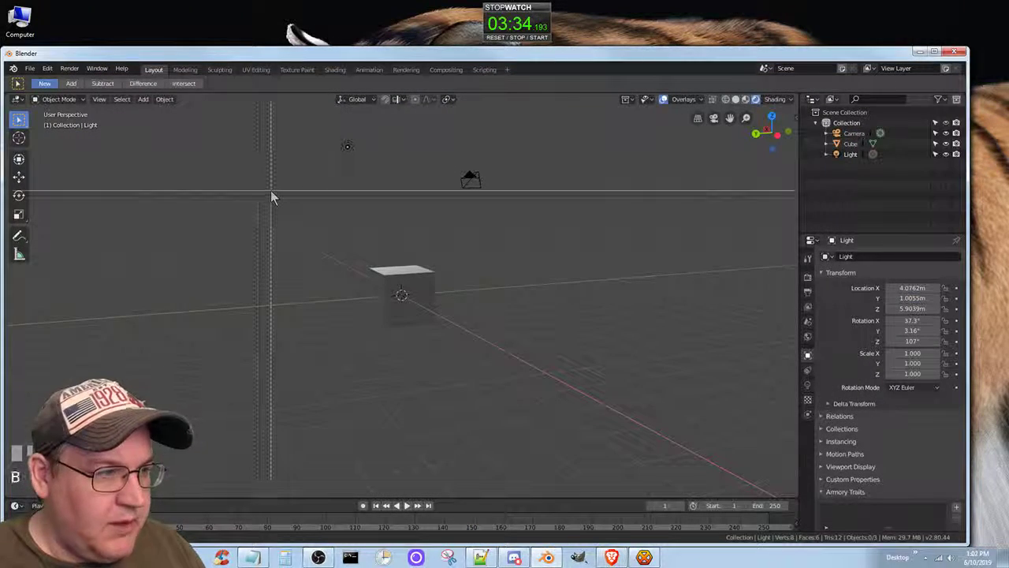
pyautogui.press('Escape')
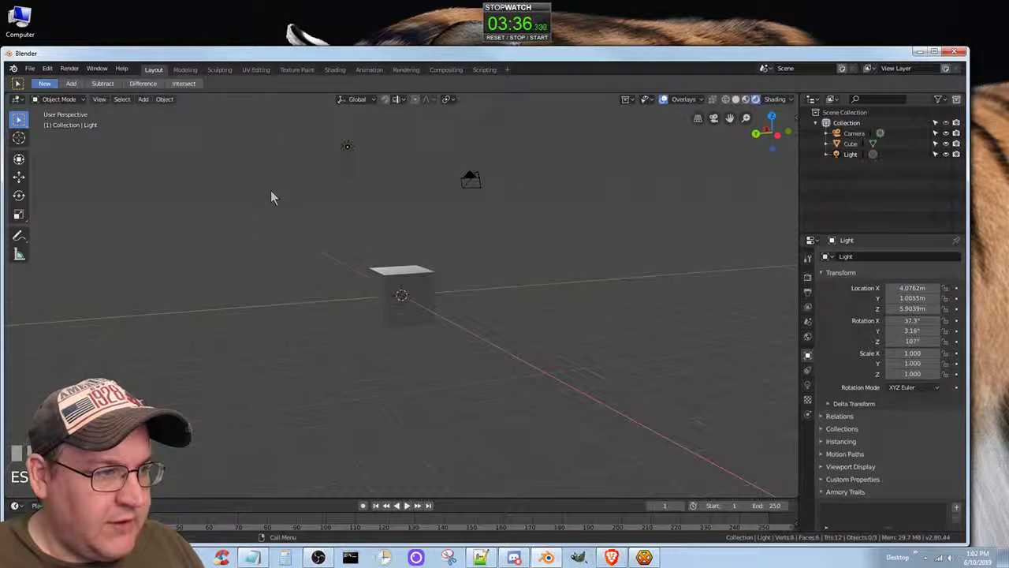
# Recheck the wiki's Border Select section and border-select the cube, camera and light together in Blender.
pyautogui.hotkey('alt', 'Tab')
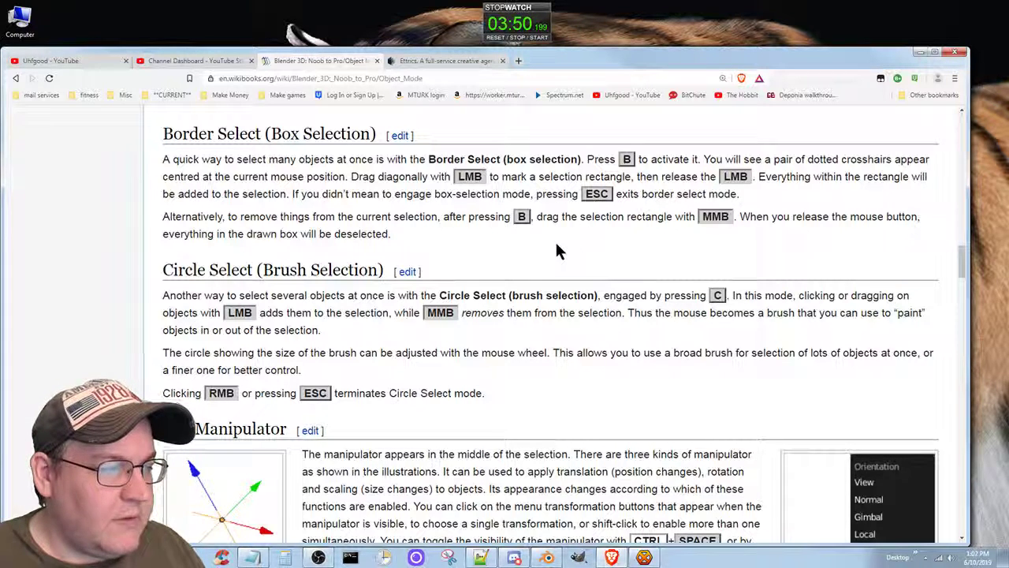
pyautogui.hotkey('alt', 'Tab')
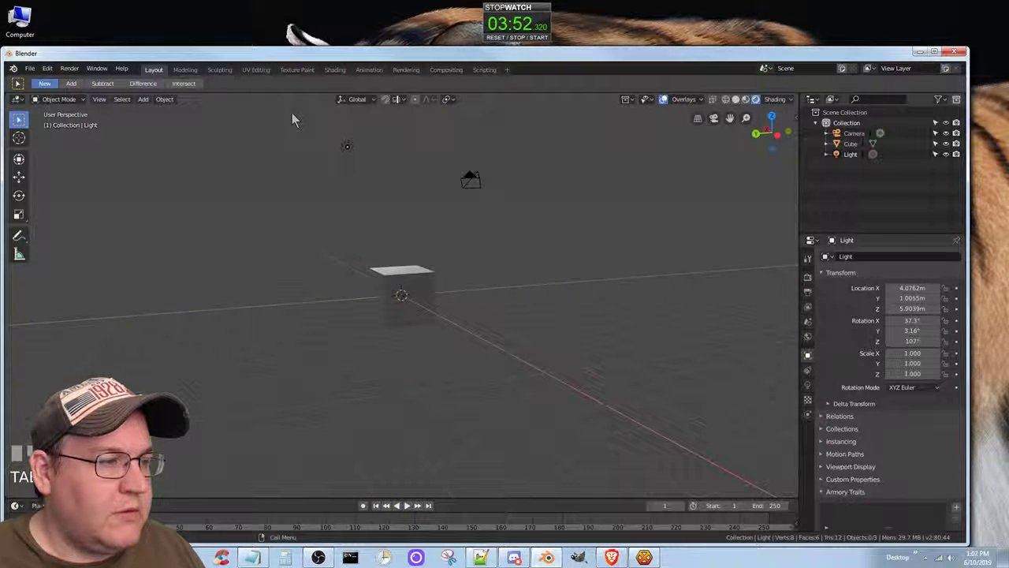
pyautogui.moveTo(291, 118); pyautogui.dragTo(549, 343)
pyautogui.moveTo(549, 344); pyautogui.dragTo(273, 246)
pyautogui.press('b')
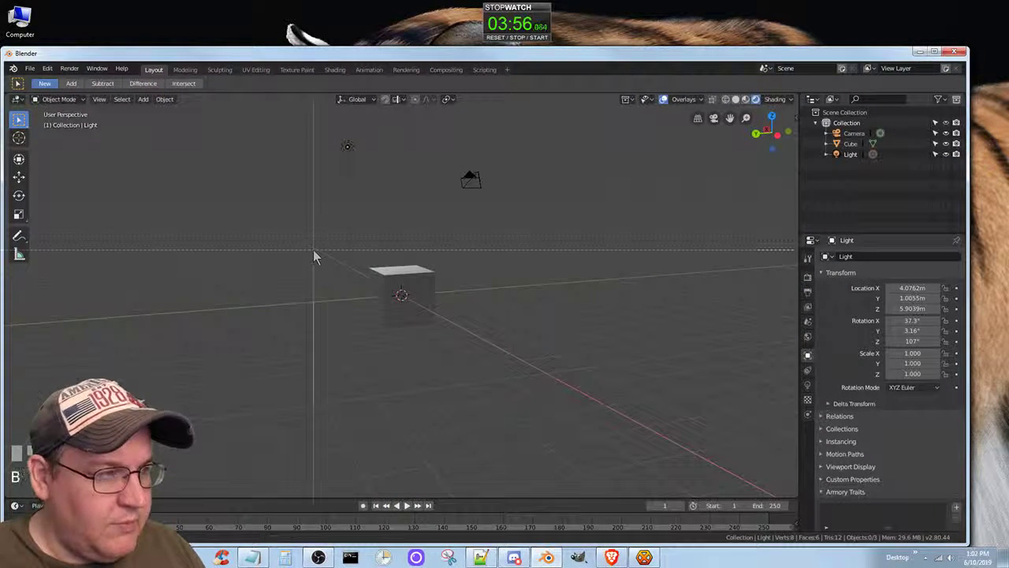
pyautogui.moveTo(309, 123); pyautogui.dragTo(547, 389)
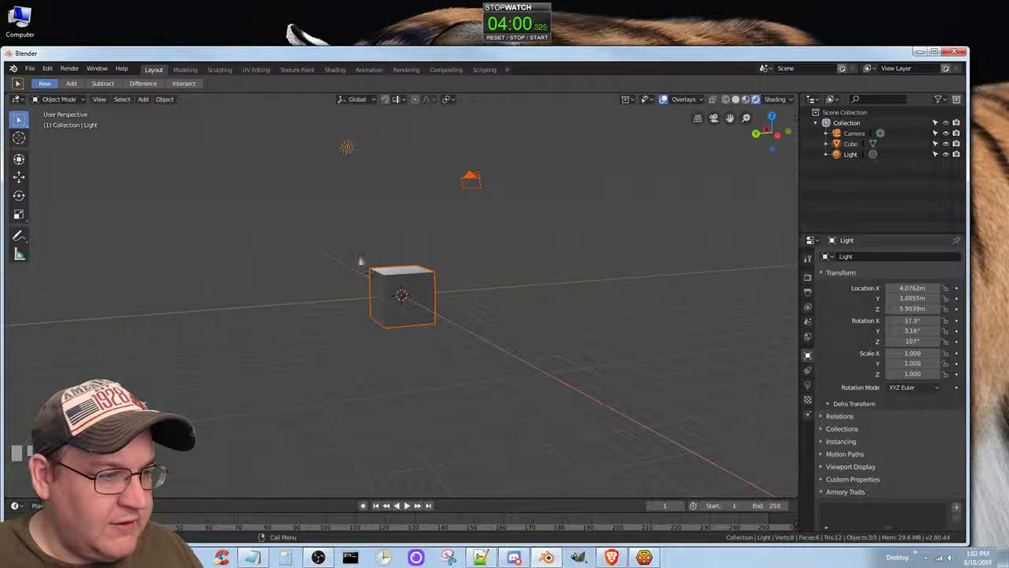
# Try to remove only the cube from the three-object selection using Border Select.
pyautogui.moveTo(361, 260); pyautogui.dragTo(347, 239, button='middle')
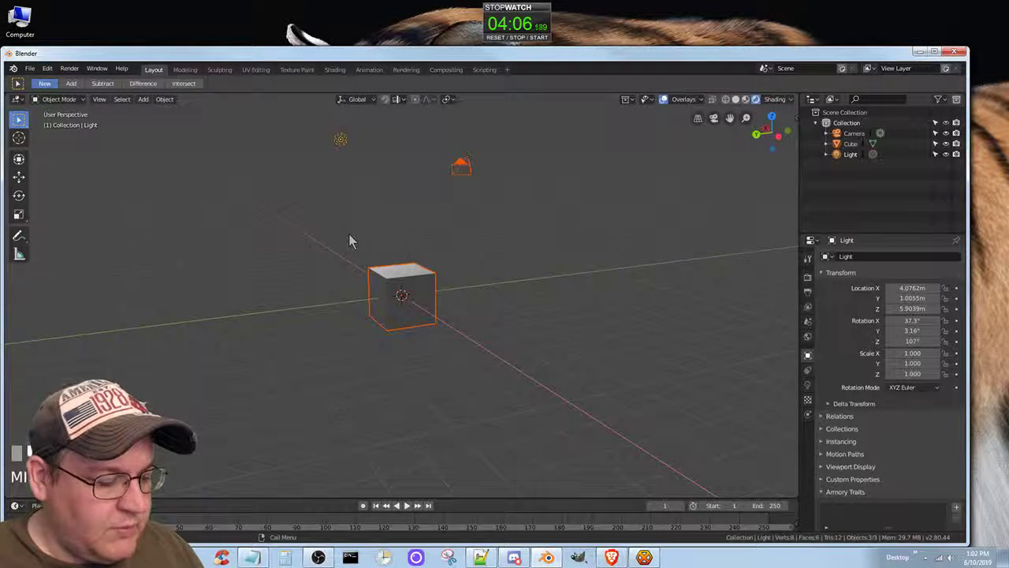
pyautogui.press('b')
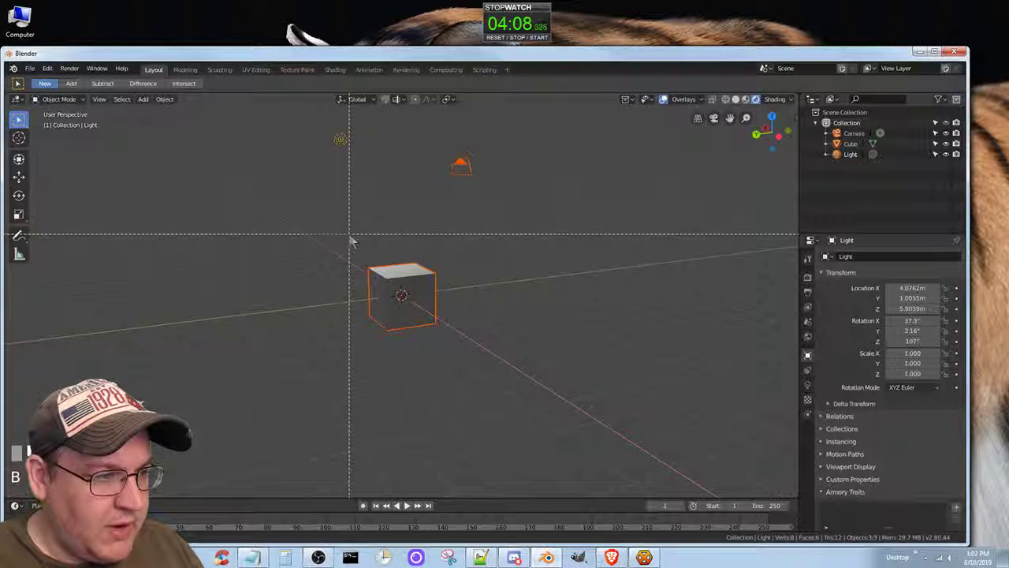
pyautogui.moveTo(348, 244); pyautogui.dragTo(471, 368)
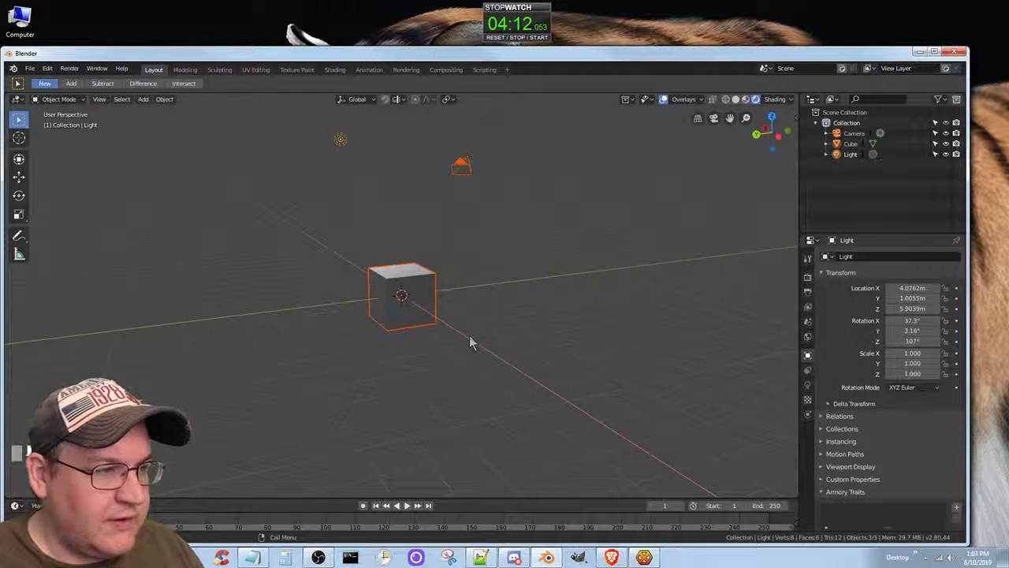
# Consult the wiki's selection notes and, in Blender, make the cube and finally the light active within the multi-object selection.
pyautogui.hotkey('alt', 'Tab')
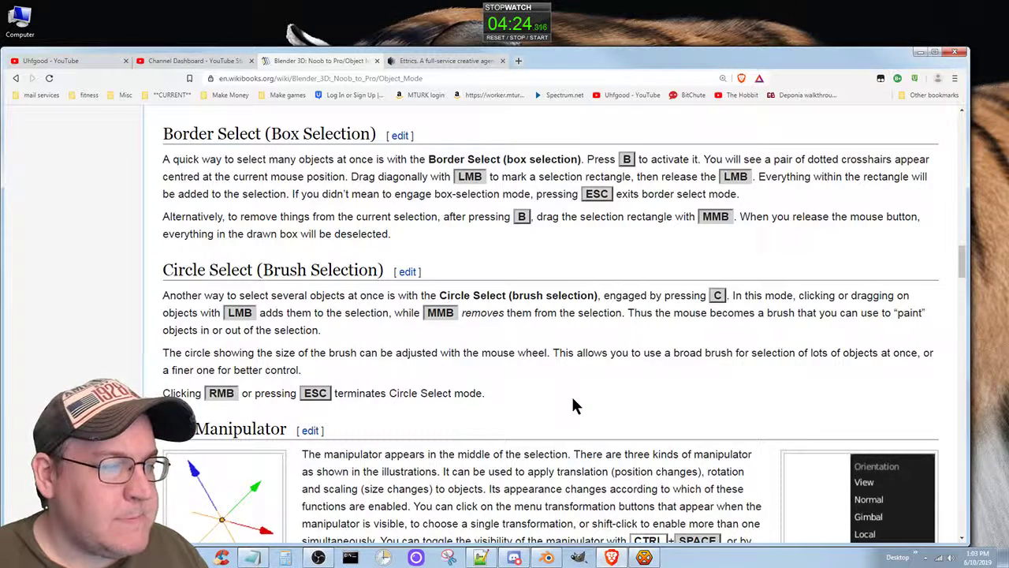
pyautogui.hotkey('alt', 'Tab')
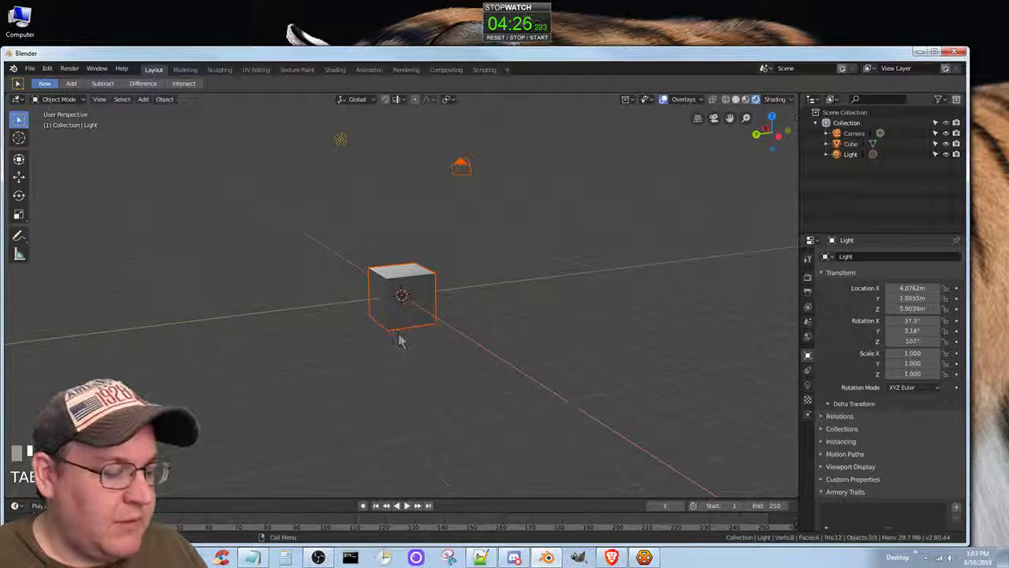
pyautogui.keyDown('shift'); pyautogui.click(405, 298); pyautogui.keyUp('shift')
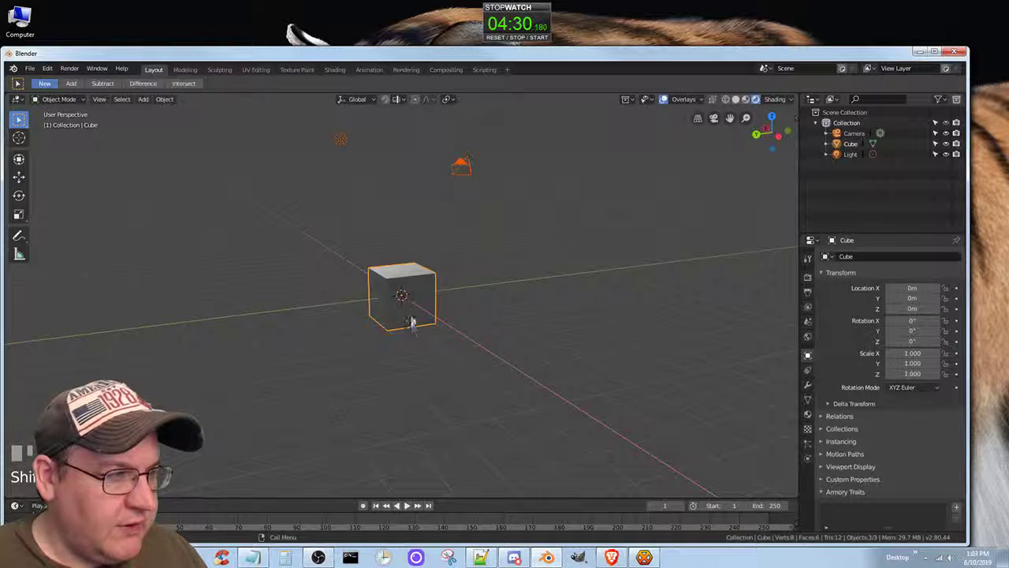
pyautogui.keyDown('shift'); pyautogui.click(341, 142); pyautogui.keyUp('shift')
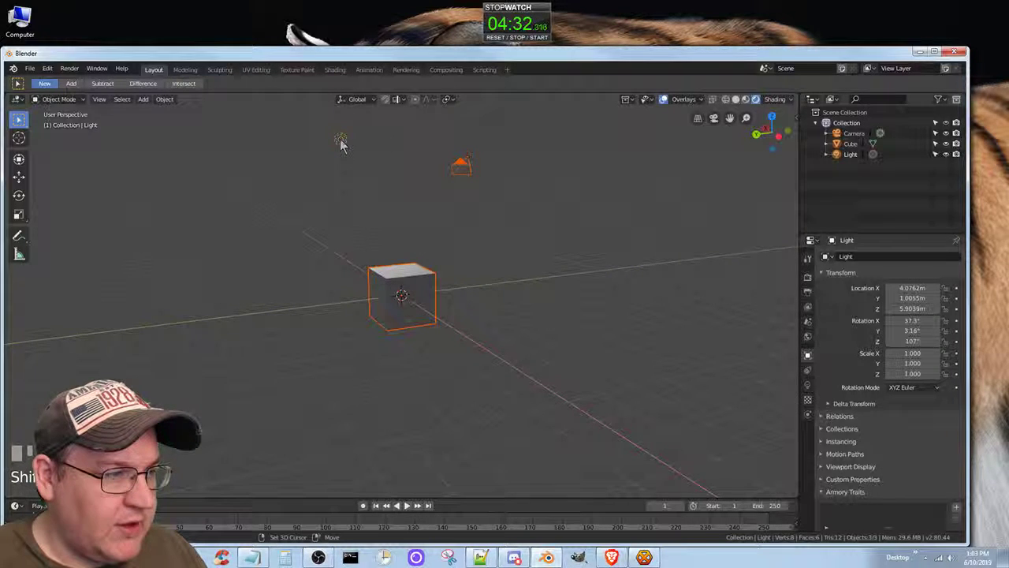
# Select only the cube, and box-select the cube, camera and light together.
pyautogui.click(424, 305)
pyautogui.click(424, 305)
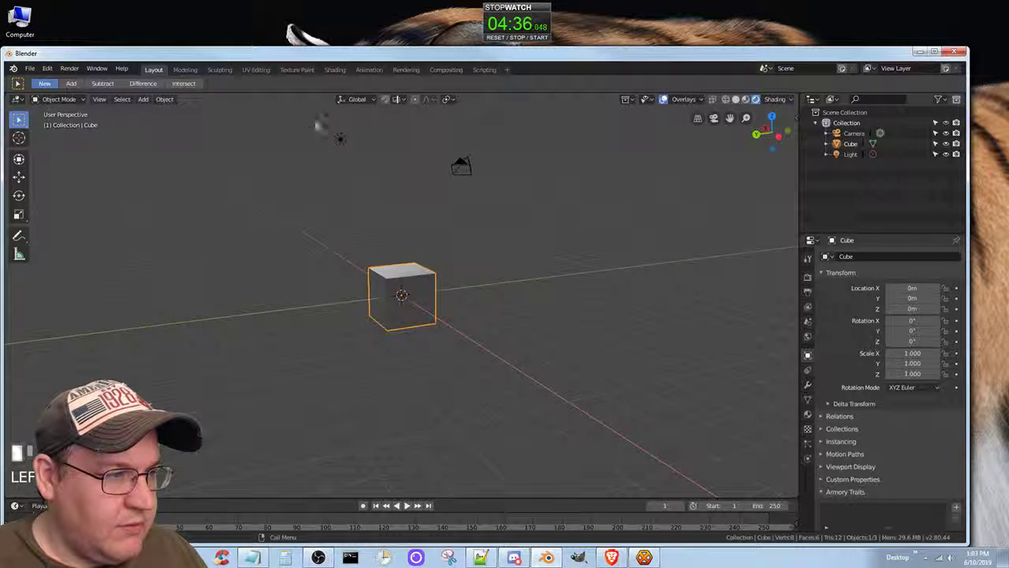
pyautogui.moveTo(310, 113); pyautogui.dragTo(552, 402)
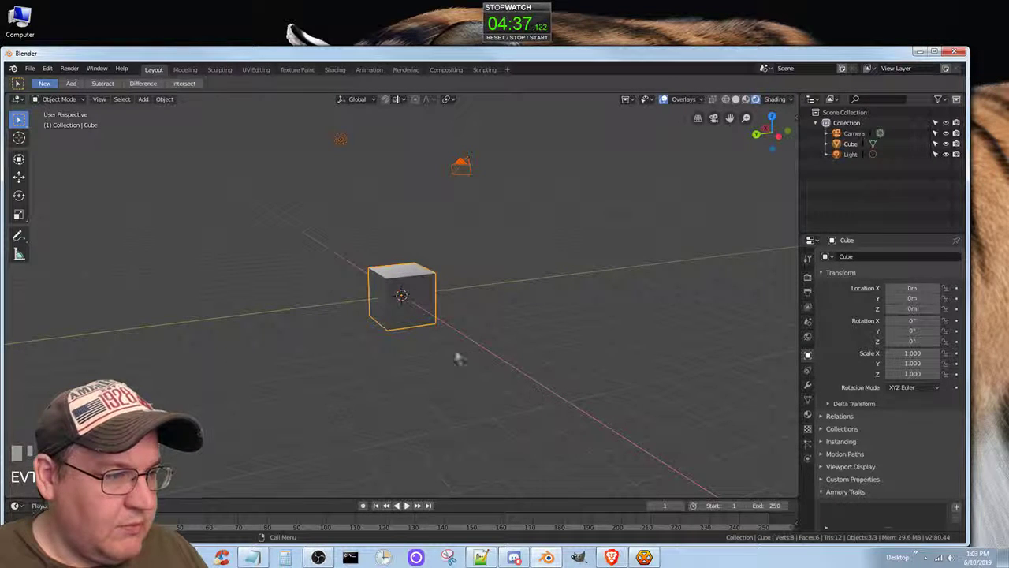
# Reselect the cube alone, box-select all three objects again and try to remove the cube before clearing the selection.
pyautogui.click(413, 293)
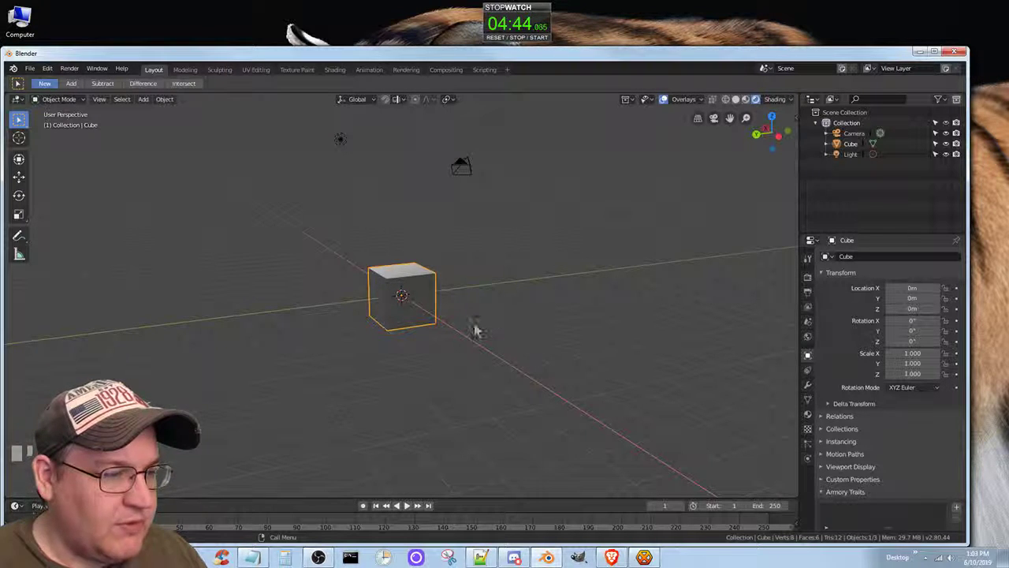
pyautogui.moveTo(292, 120); pyautogui.dragTo(511, 396)
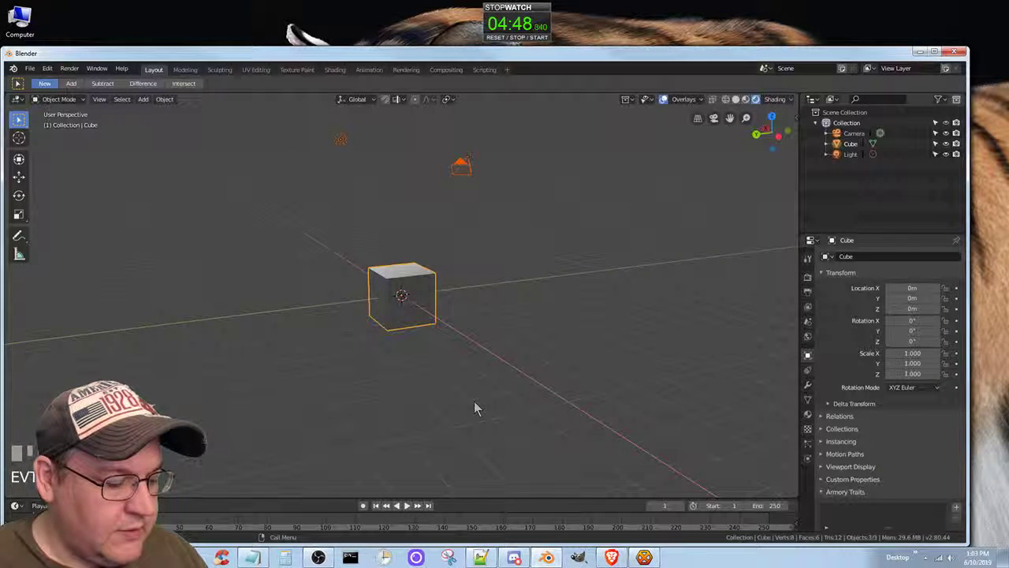
pyautogui.click(417, 295)
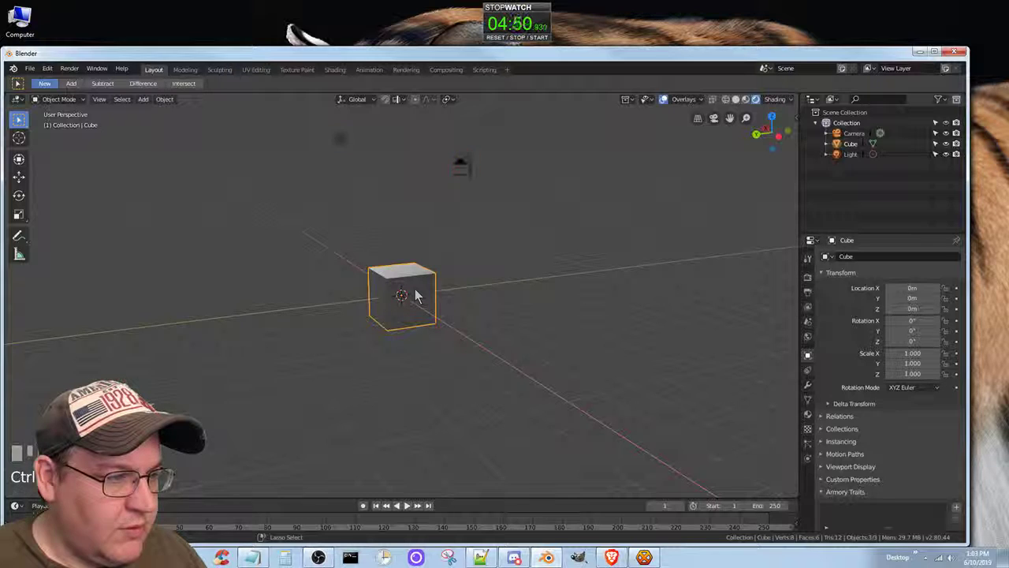
pyautogui.click(541, 356)
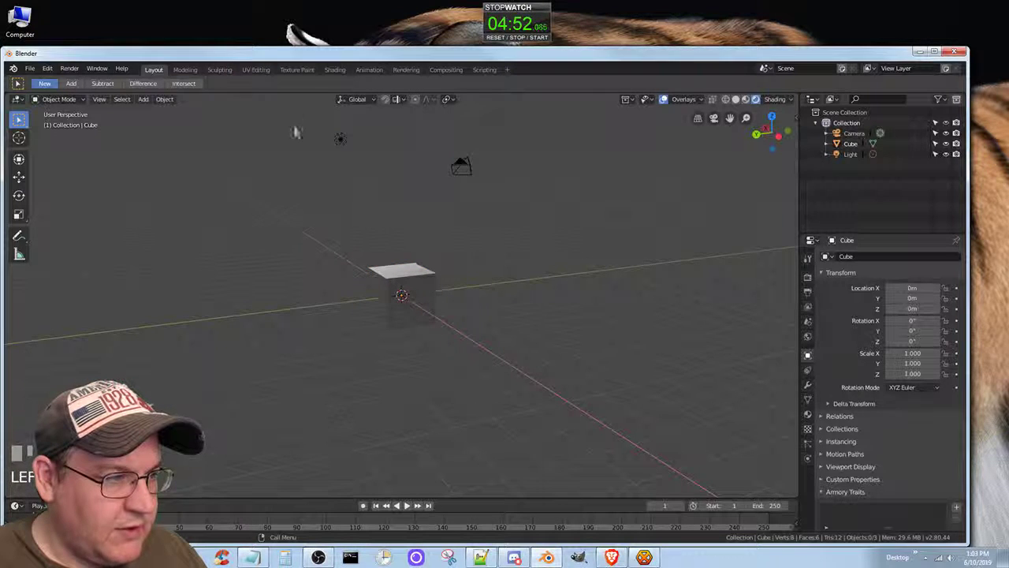
# Box-select all three objects, remove the cube from the selection and make the camera the active object.
pyautogui.moveTo(292, 108); pyautogui.dragTo(547, 403)
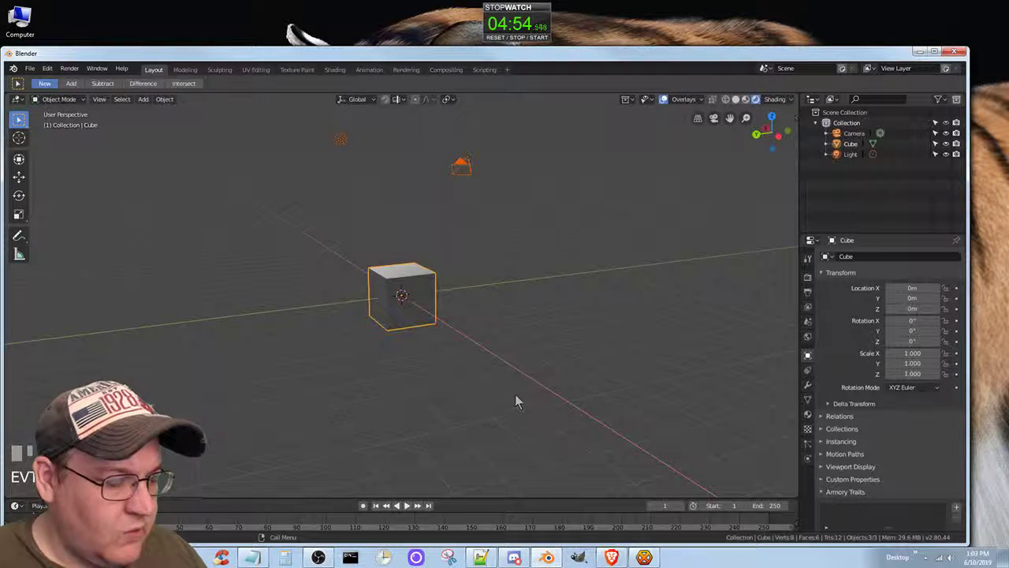
pyautogui.keyDown('shift'); pyautogui.click(408, 306); pyautogui.keyUp('shift')
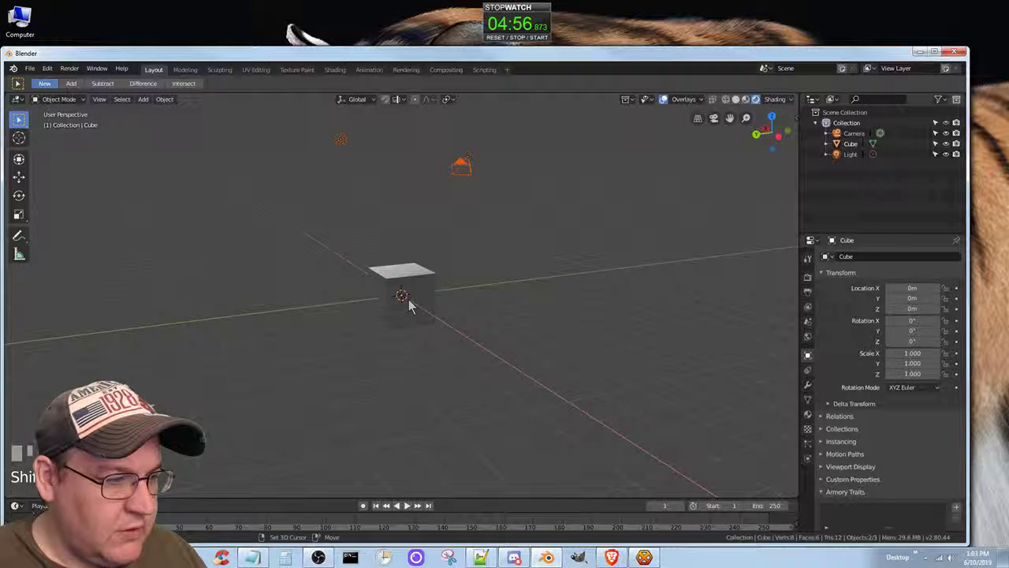
pyautogui.keyDown('shift'); pyautogui.click(462, 169); pyautogui.keyUp('shift')
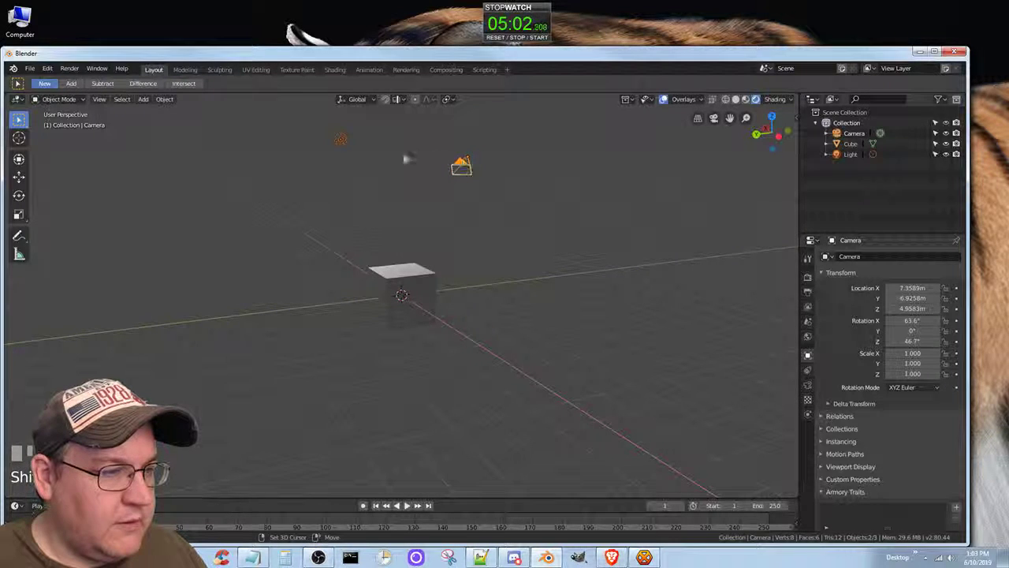
# Clear the selection and box-select the cube, camera and light with the camera still active.
pyautogui.click(498, 240)
pyautogui.moveTo(284, 117); pyautogui.dragTo(563, 380)
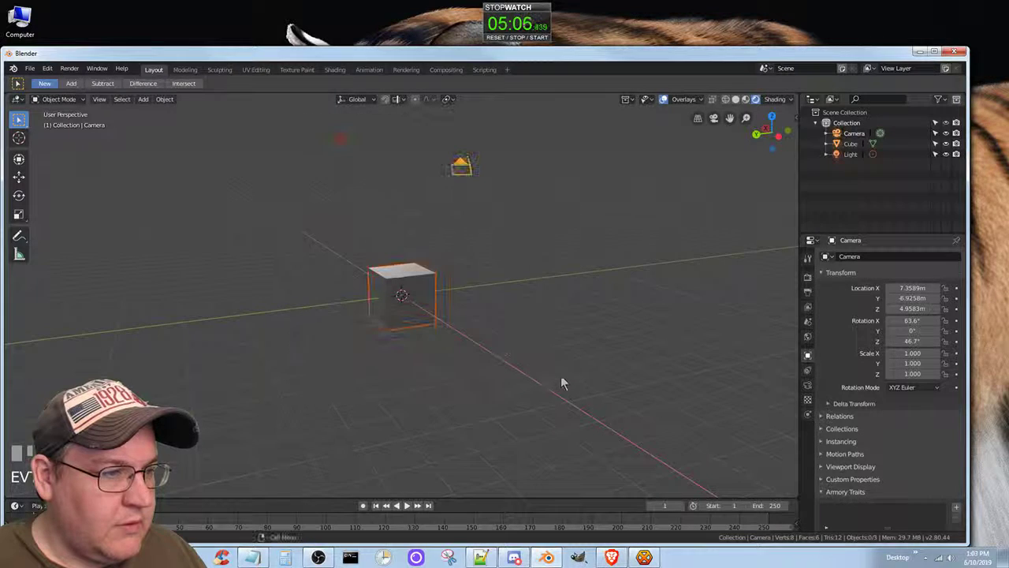
# Make the cube the active object of the selection, select it alone, and clear the selection.
pyautogui.keyDown('shift'); pyautogui.click(419, 293); pyautogui.keyUp('shift')
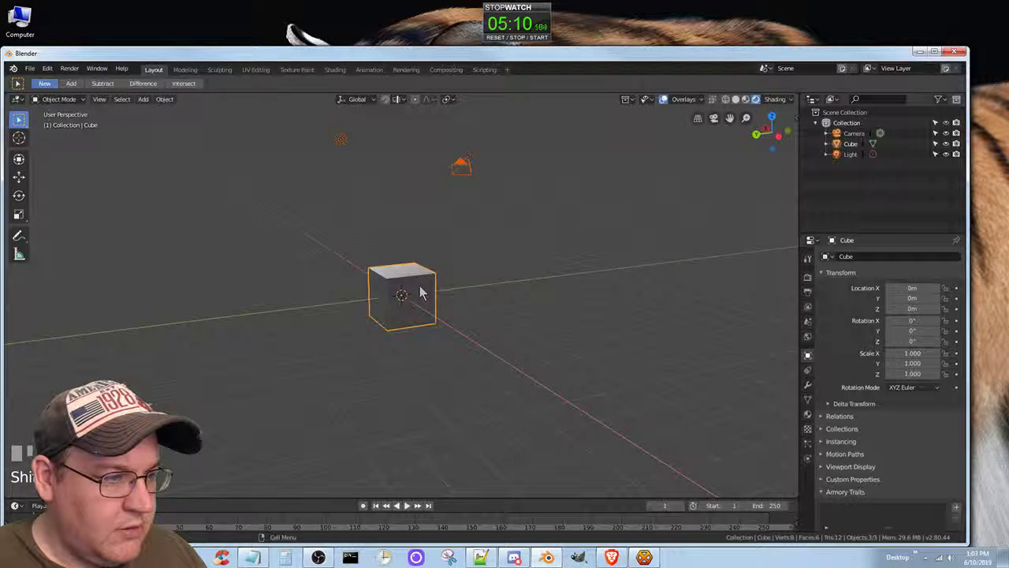
pyautogui.click(420, 294)
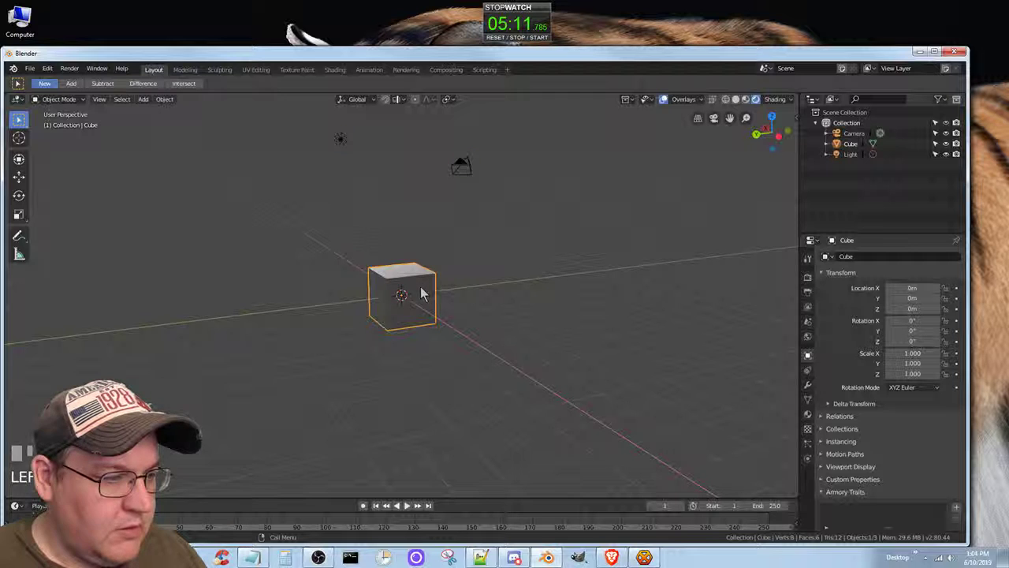
pyautogui.click(469, 303)
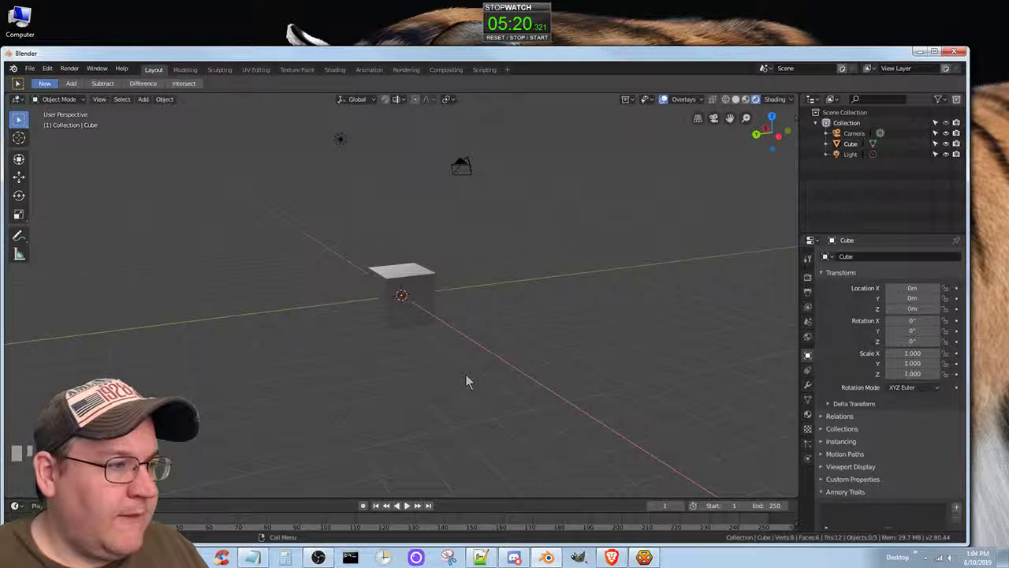
# Switch to the Brave browser and search the web for "how do you deselect objects in blender 2.8".
pyautogui.click(612, 557)
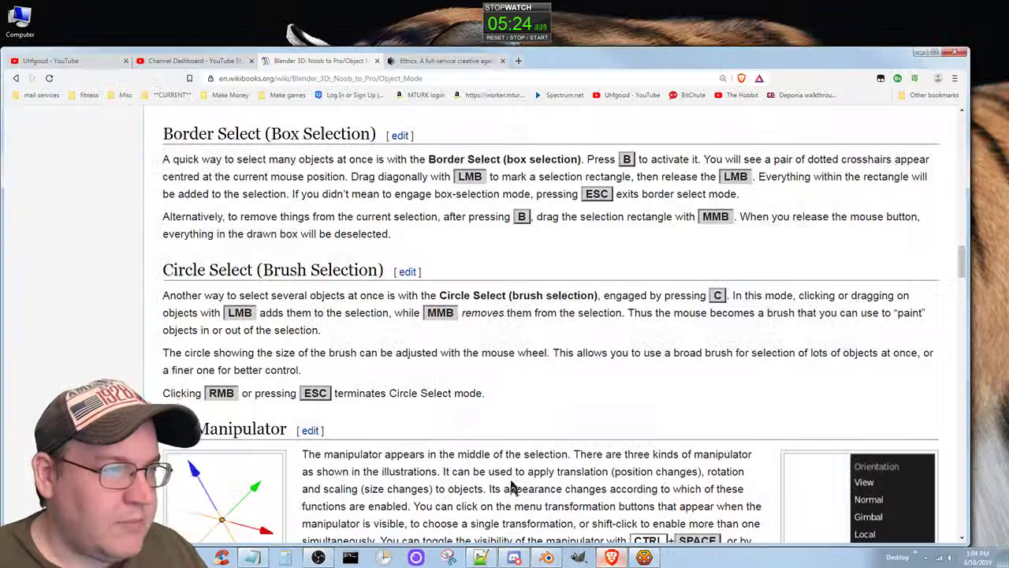
pyautogui.click(421, 60)
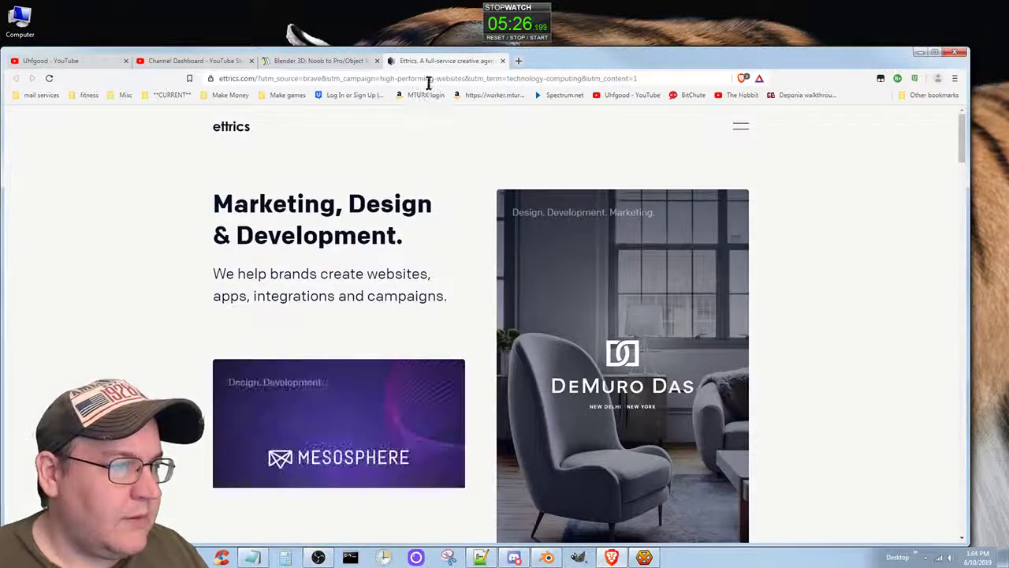
pyautogui.click(428, 82)
pyautogui.write('how')
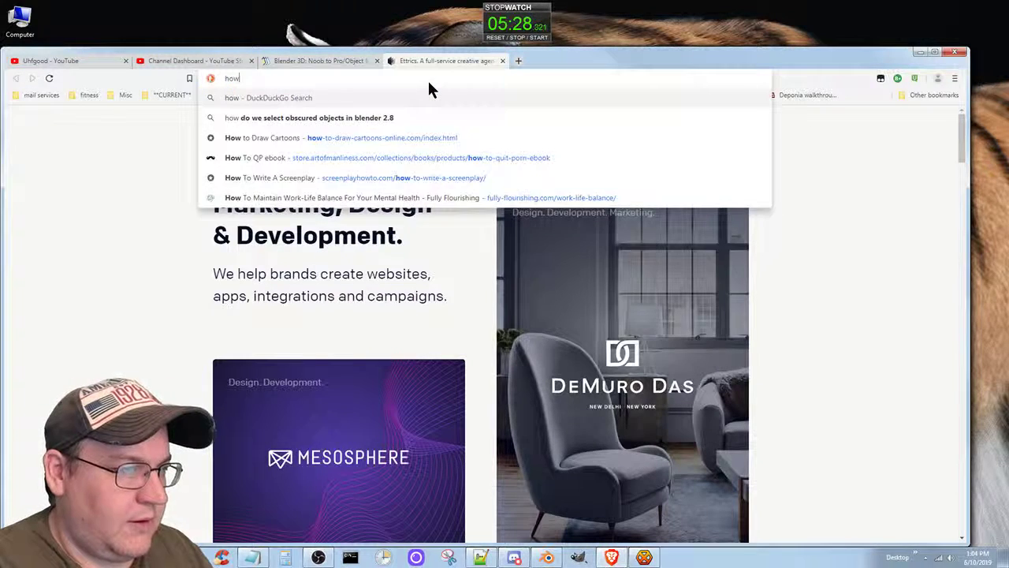
pyautogui.write(' do you deel')
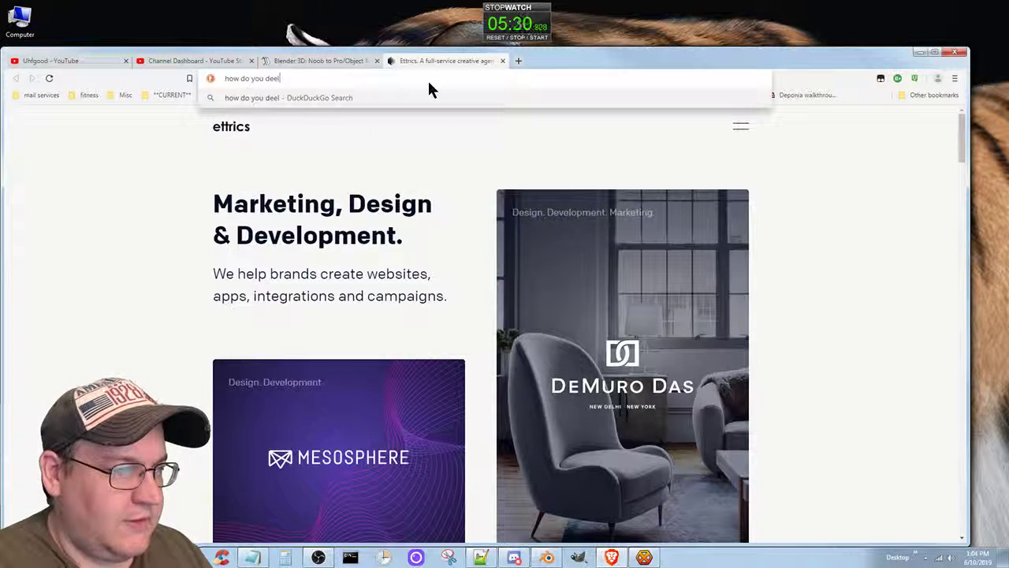
pyautogui.press('BackSpace')
pyautogui.press('BackSpace')
pyautogui.write('select obje')
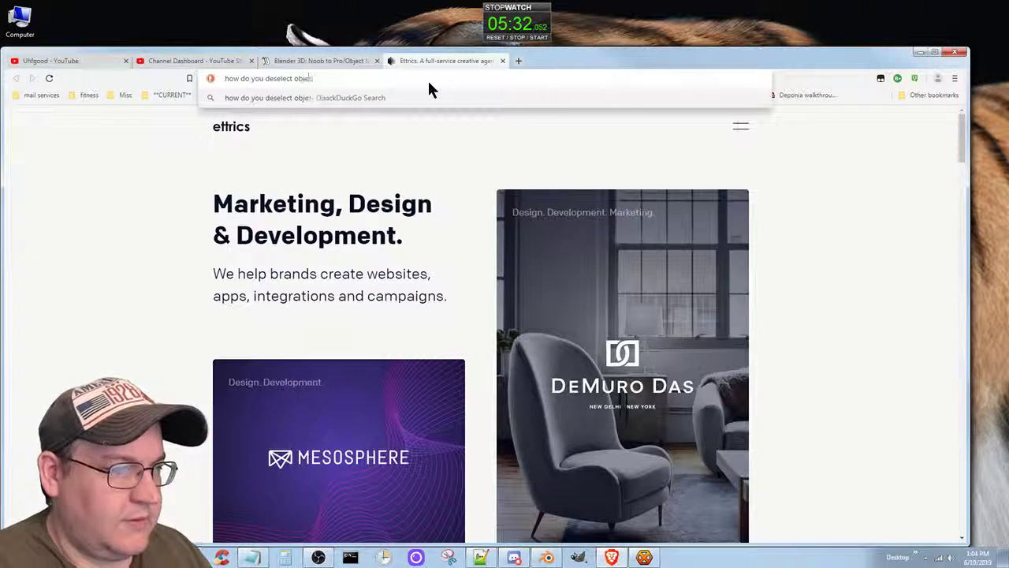
pyautogui.write('cts in b')
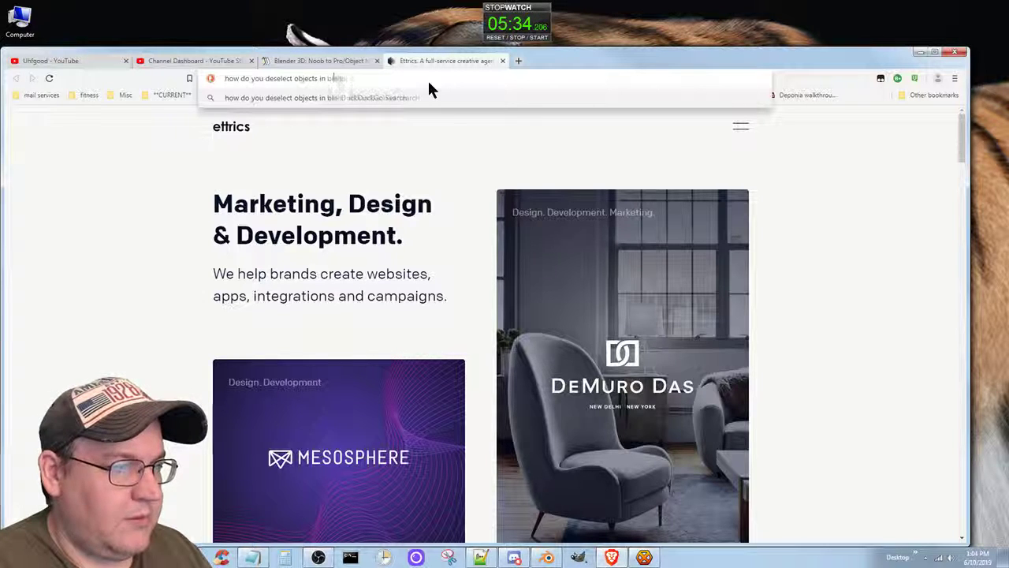
pyautogui.write('lender 2.8')
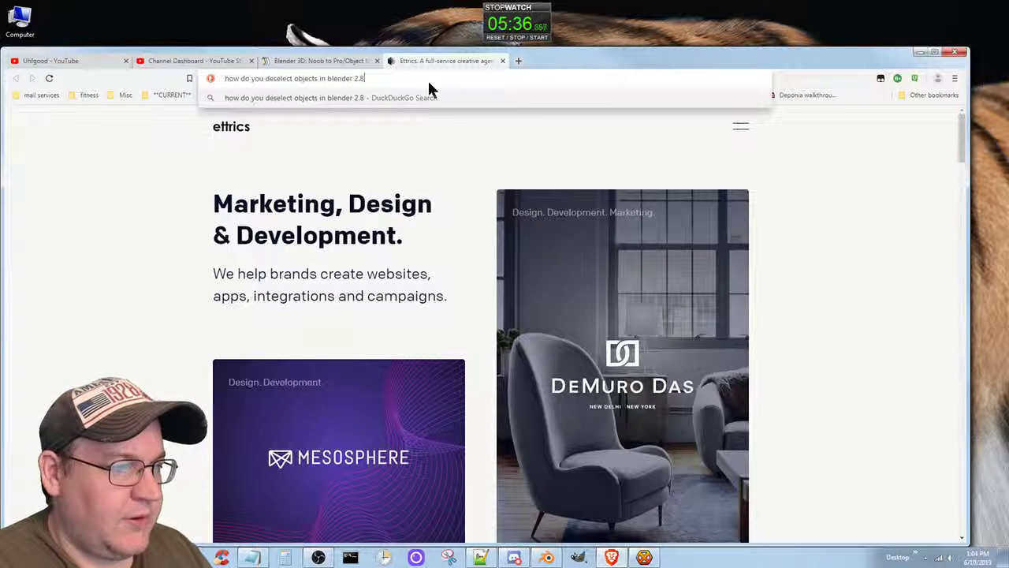
pyautogui.press('Return')
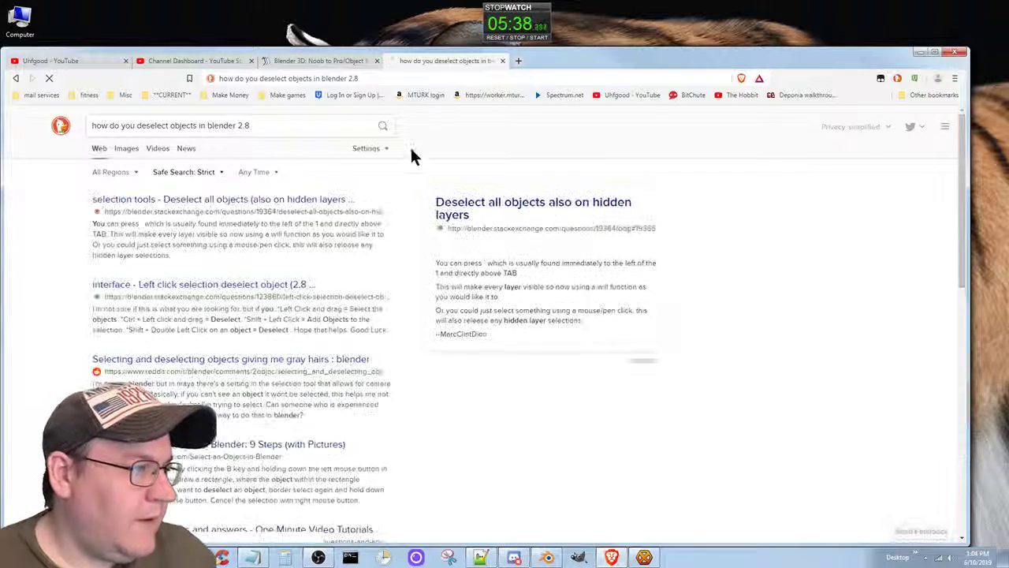
# Open the first two search results, on deselecting all objects and on left click selection, in separate new tabs.
pyautogui.rightClick(314, 202)
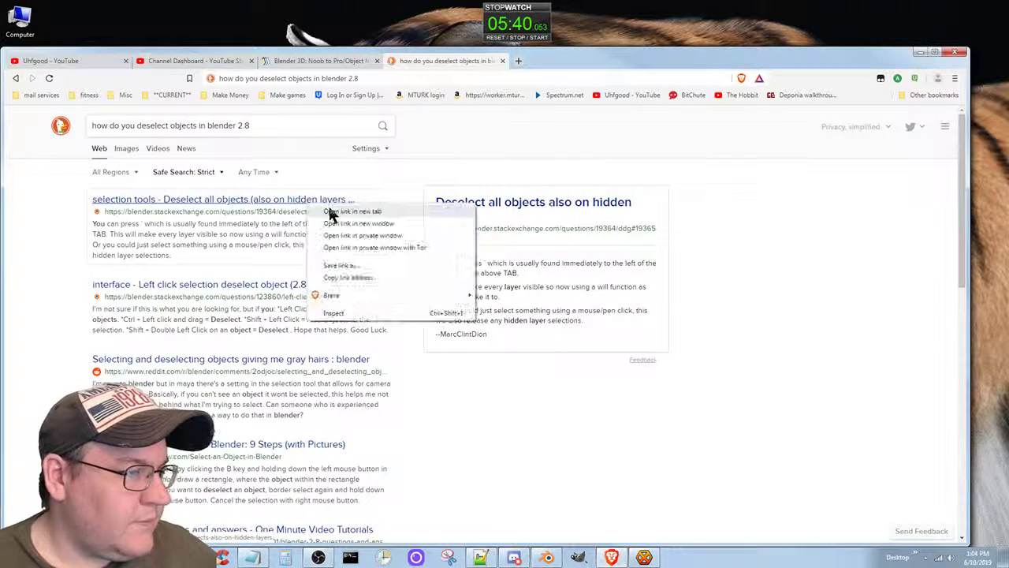
pyautogui.click(331, 212)
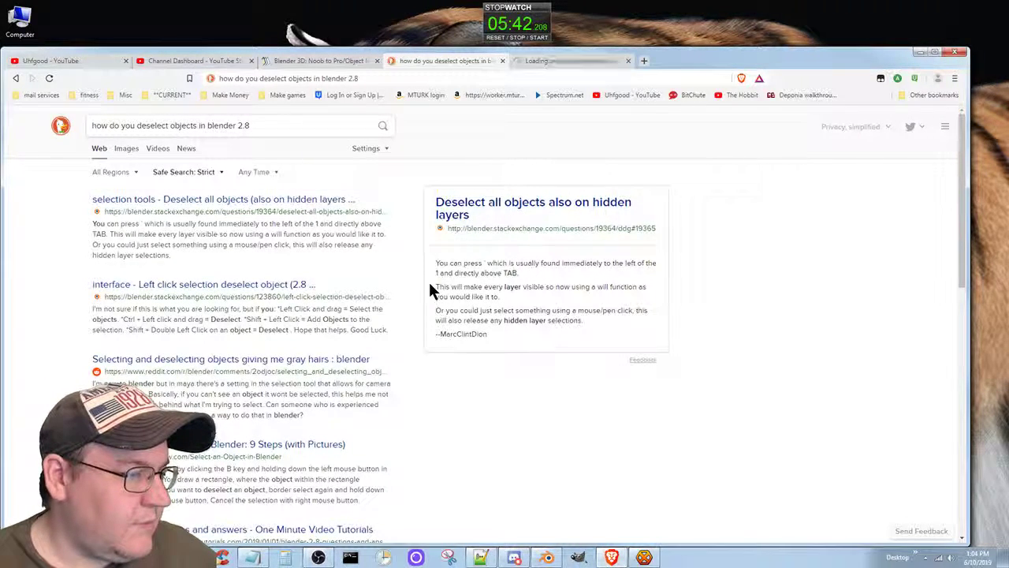
pyautogui.rightClick(252, 287)
pyautogui.click(272, 295)
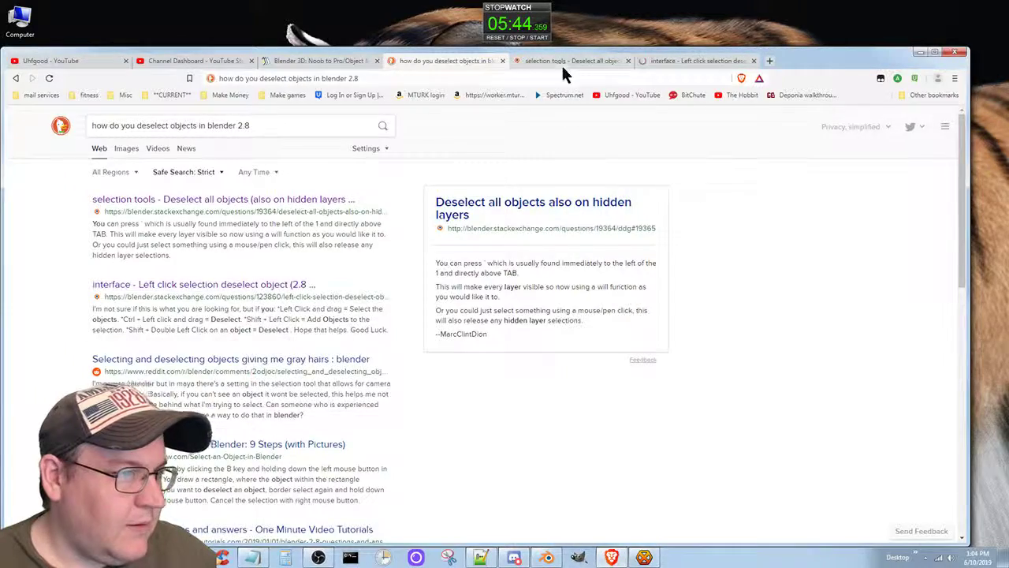
# Read the answers on the "Deselect all objects (also on hidden layers)" page and close that page.
pyautogui.click(559, 62)
pyautogui.scroll(-3, 447, 384)
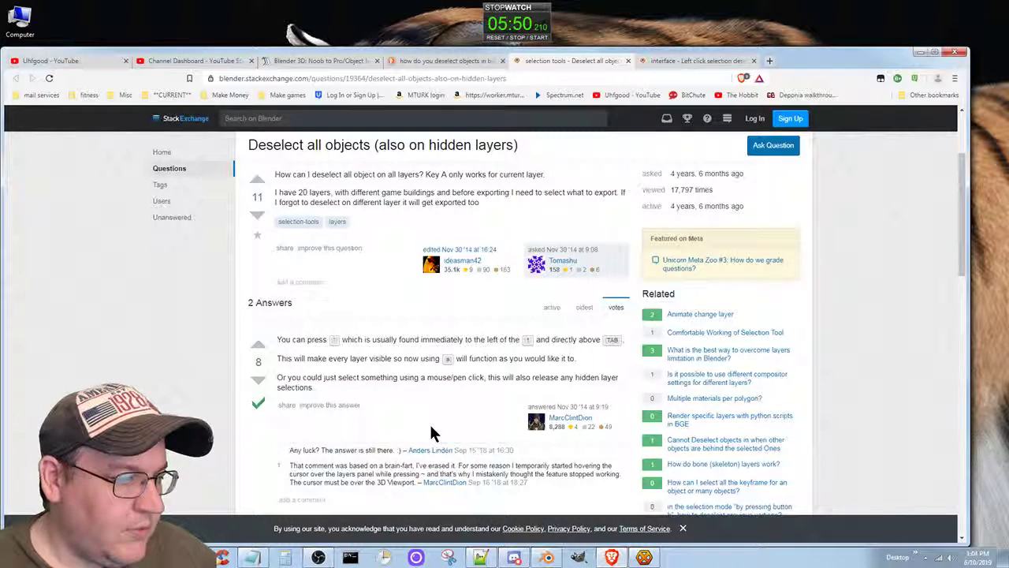
pyautogui.scroll(-5, 430, 430)
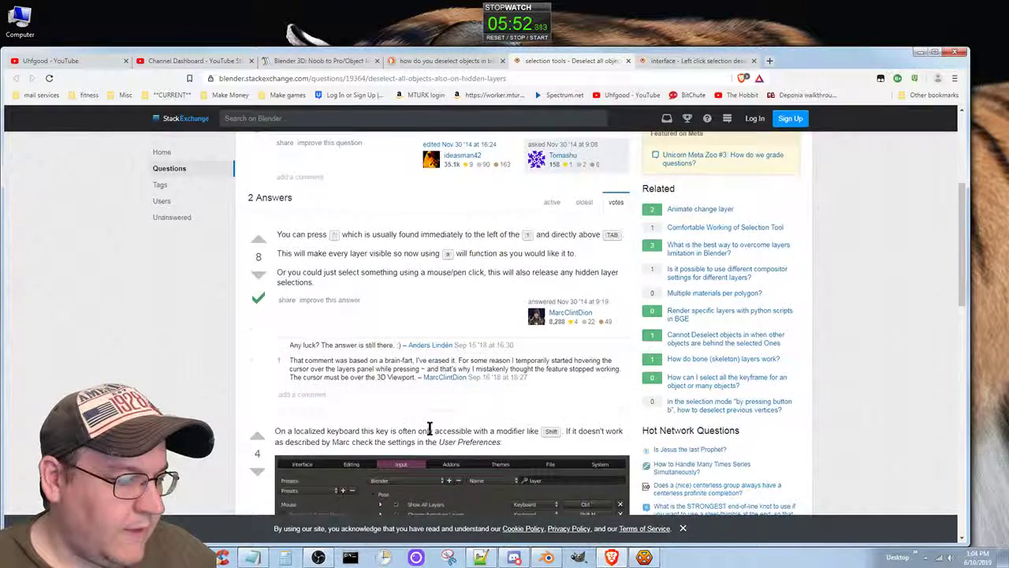
pyautogui.click(629, 60)
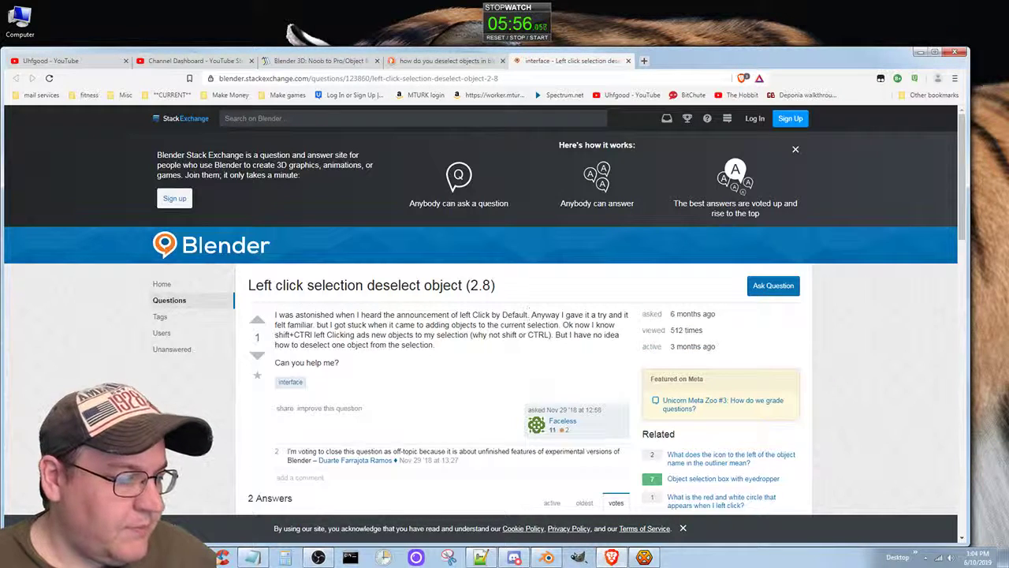
# Check the video files in the Vlog folder and put the folder window away again.
pyautogui.click(126, 557)
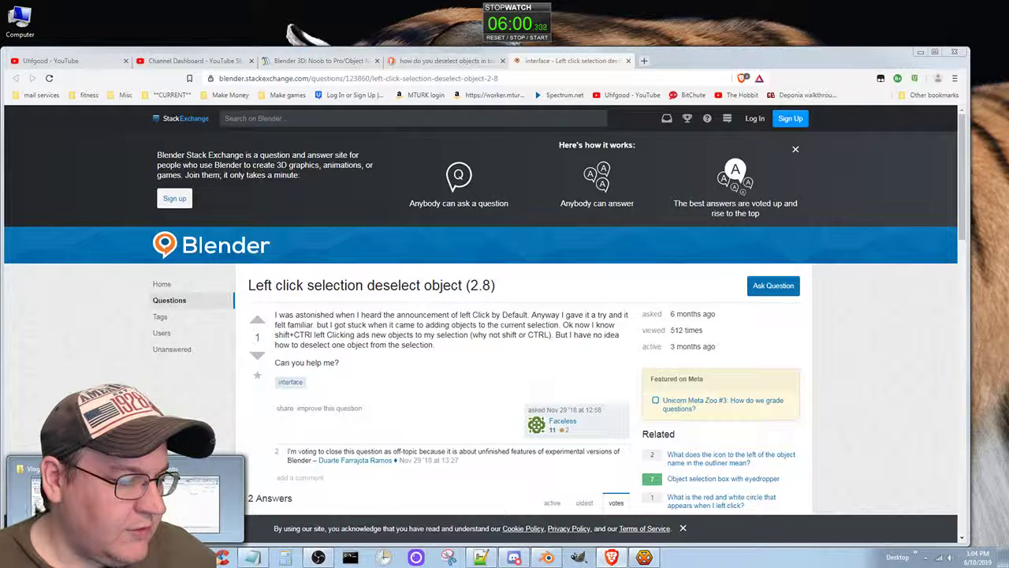
pyautogui.click(181, 504)
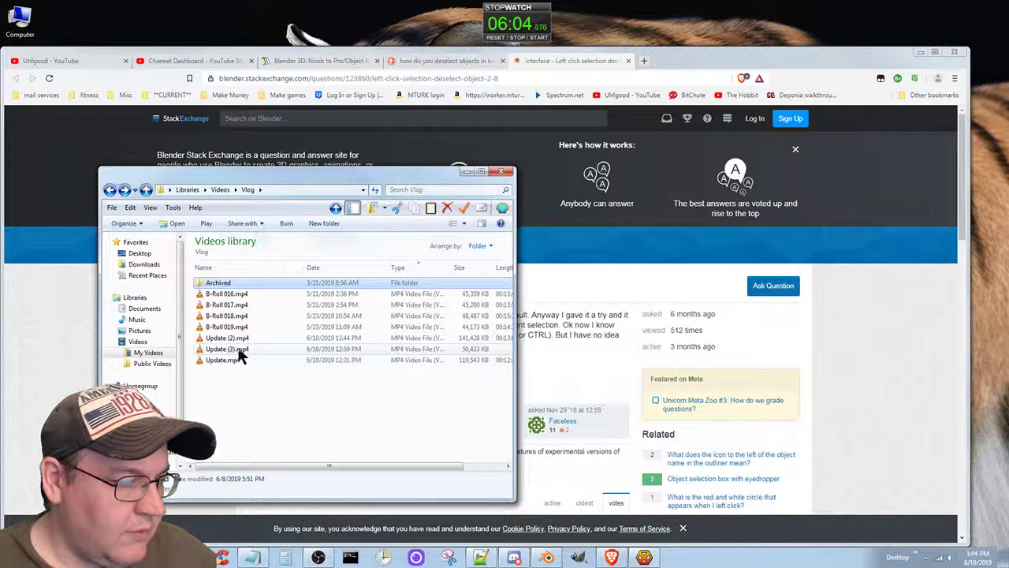
pyautogui.click(466, 173)
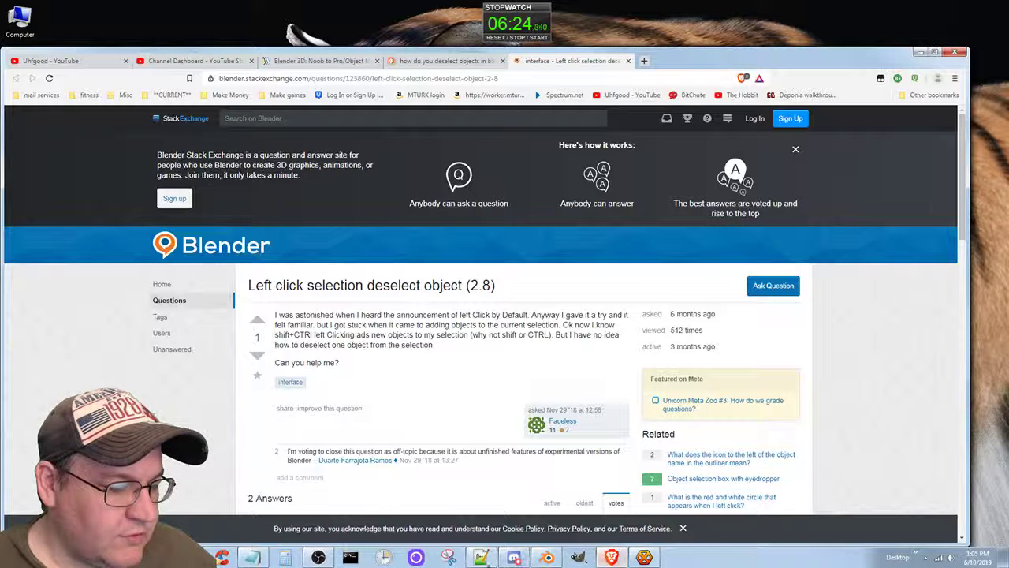
# Switch to Blender, select the cube, add the camera and light to the selection, and make the camera active.
pyautogui.click(546, 557)
pyautogui.click(421, 291)
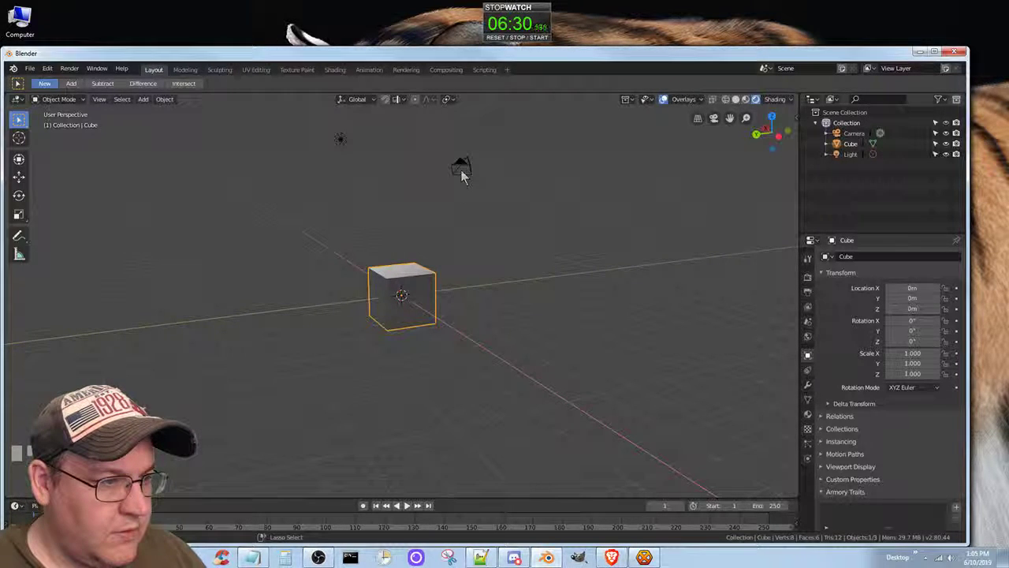
pyautogui.keyDown('shift'); pyautogui.click(462, 173); pyautogui.keyUp('shift')
pyautogui.keyDown('shift'); pyautogui.click(340, 142); pyautogui.keyUp('shift')
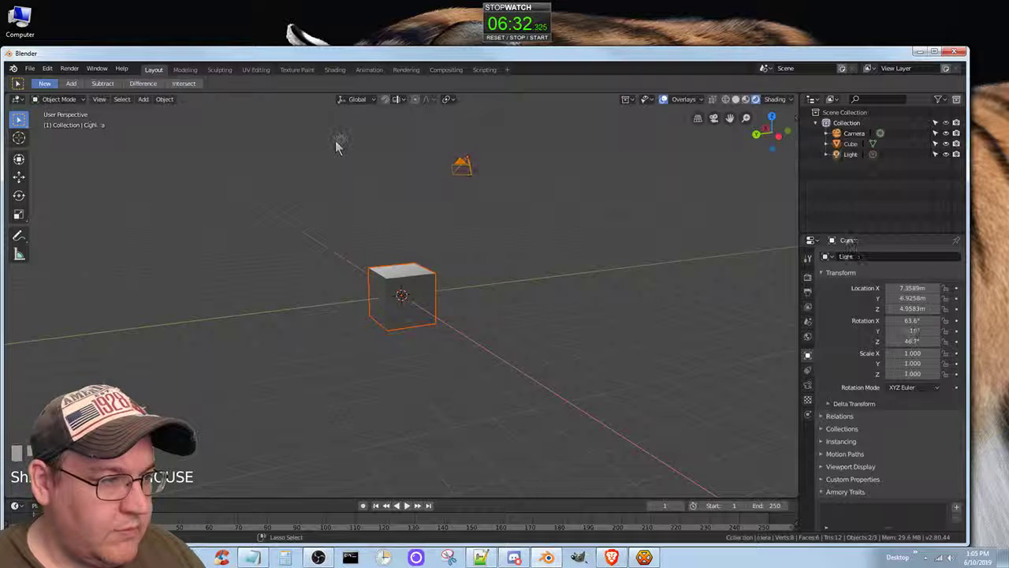
pyautogui.keyDown('shift'); pyautogui.click(466, 173); pyautogui.keyUp('shift')
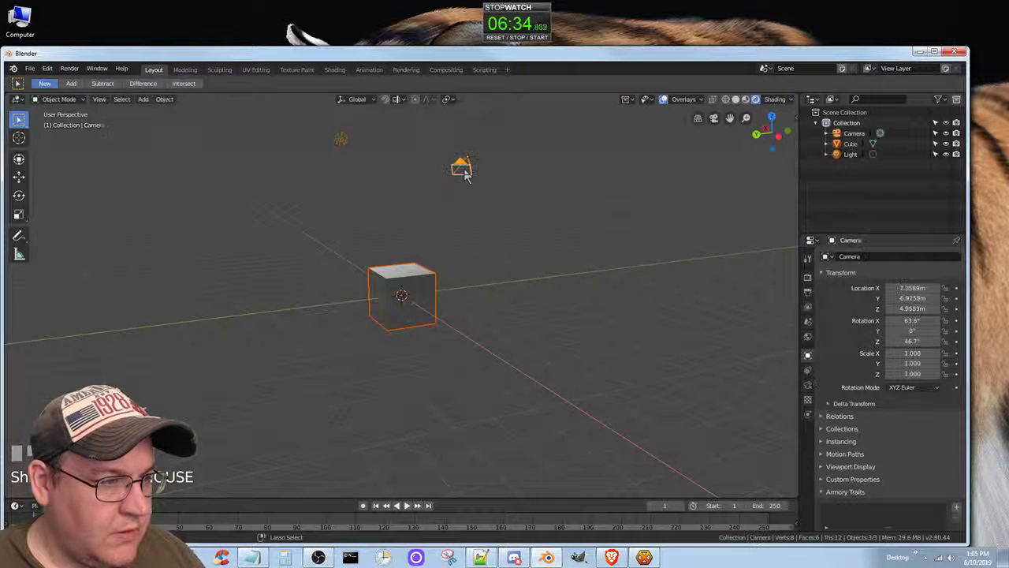
# Remove the cube from the three-object selection and add it back as the active object.
pyautogui.keyDown('shift'); pyautogui.click(418, 305); pyautogui.keyUp('shift')
pyautogui.keyDown('shift'); pyautogui.click(418, 305); pyautogui.keyUp('shift')
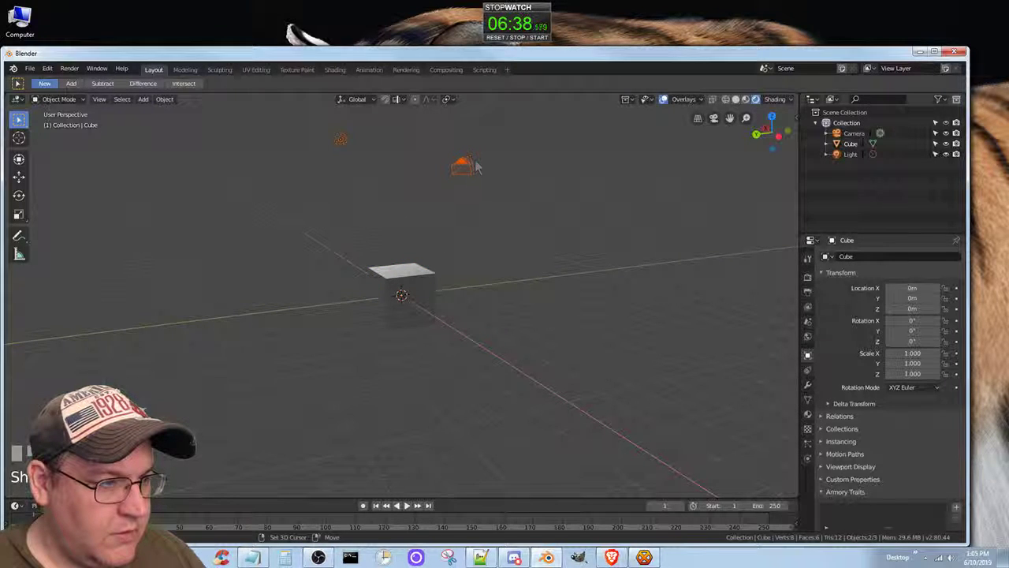
pyautogui.keyDown('shift'); pyautogui.click(341, 140); pyautogui.keyUp('shift')
pyautogui.keyDown('shift'); pyautogui.click(414, 277); pyautogui.keyUp('shift')
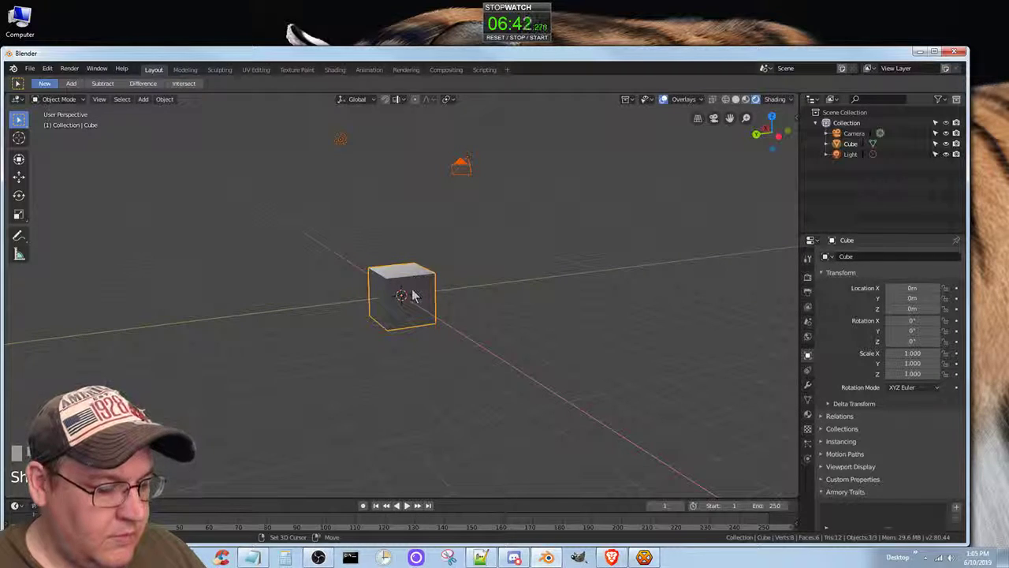
# Select the cube, camera and light individually one after another, ending with only the cube selected.
pyautogui.click(411, 291)
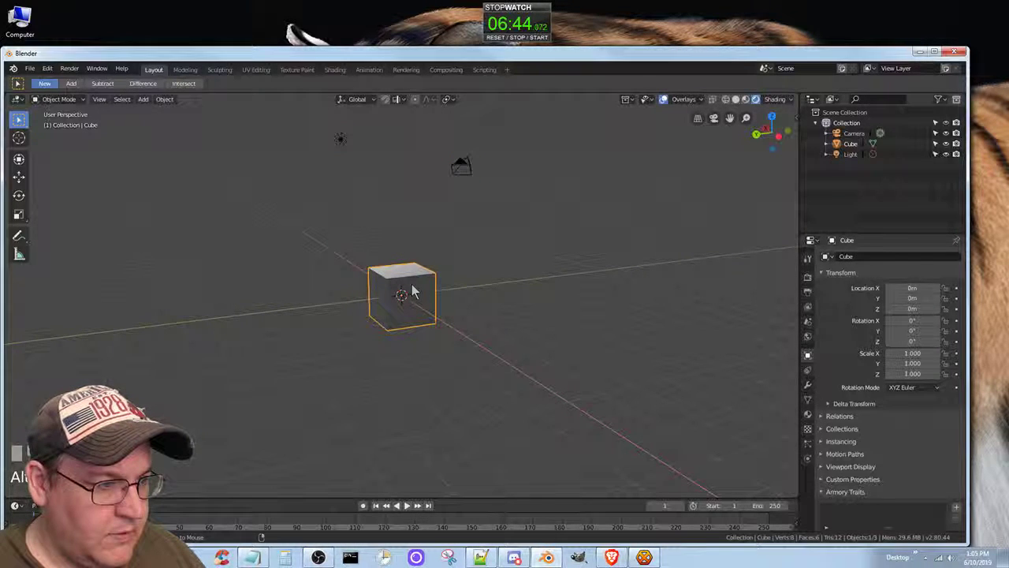
pyautogui.click(462, 166)
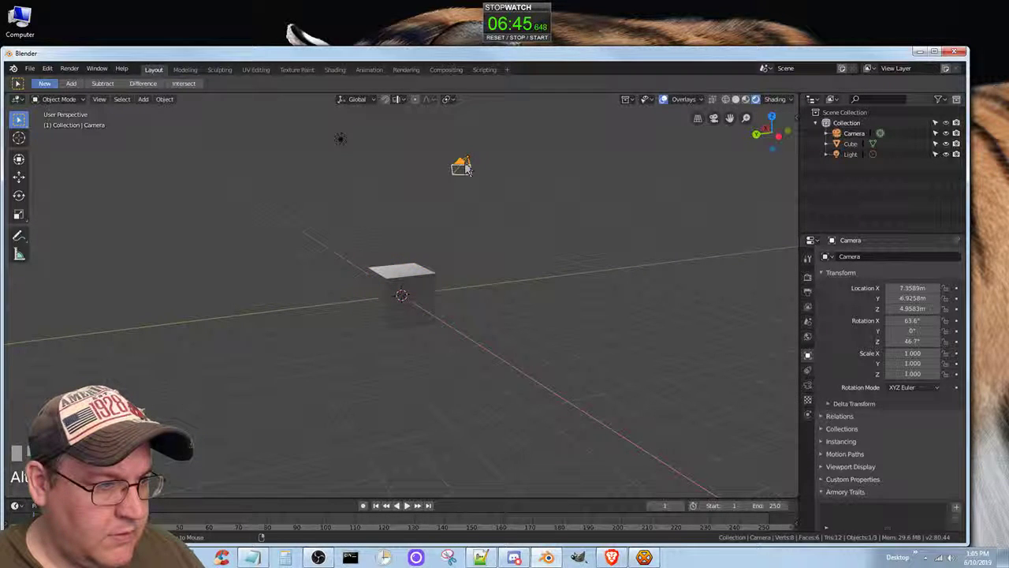
pyautogui.click(338, 140)
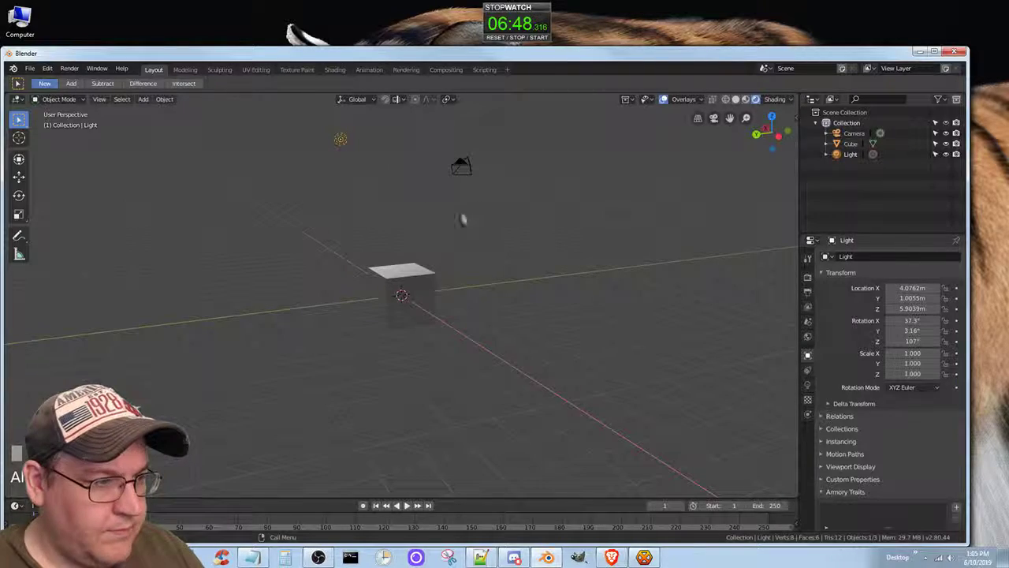
pyautogui.click(424, 280)
# Switch to the browser and read the first answer to "Left click selection deselect object (2.8)".
pyautogui.hotkey('alt', 'Tab')
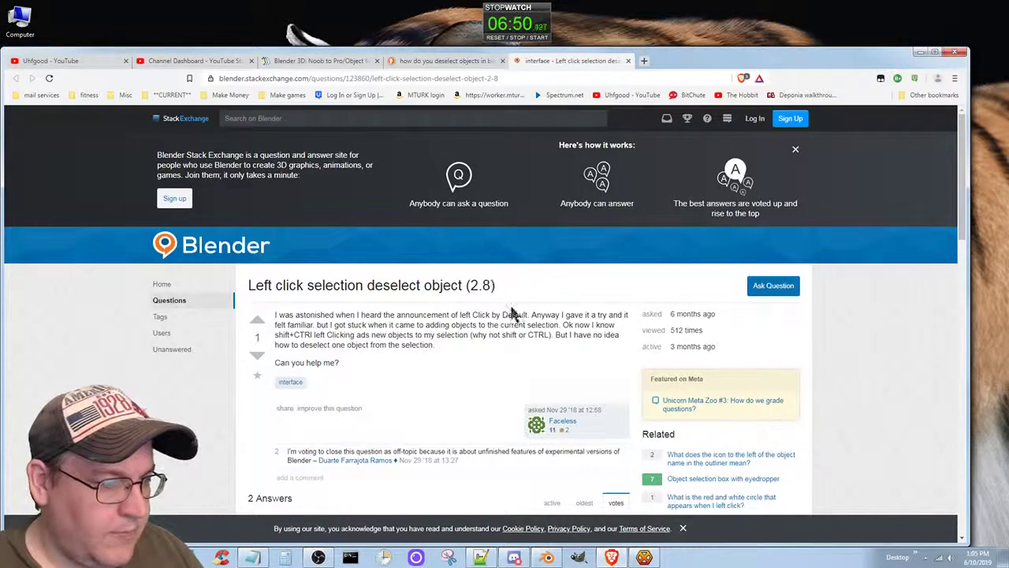
pyautogui.scroll(-3, 374, 394)
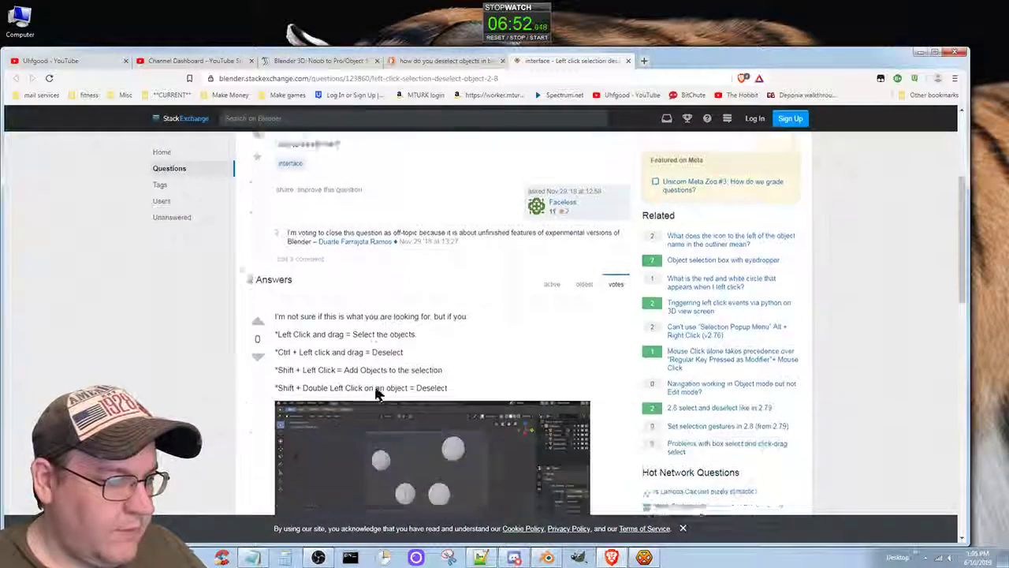
pyautogui.scroll(-2, 376, 394)
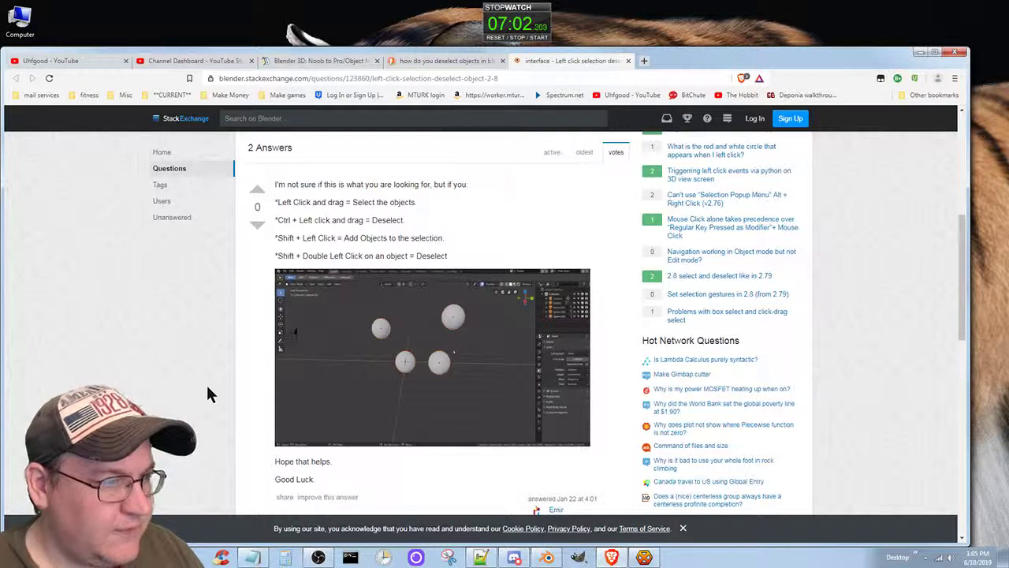
# Back in Blender, box-select the cube, camera and light, and box-deselect the camera and light, followed by the cube.
pyautogui.hotkey('alt', 'Tab')
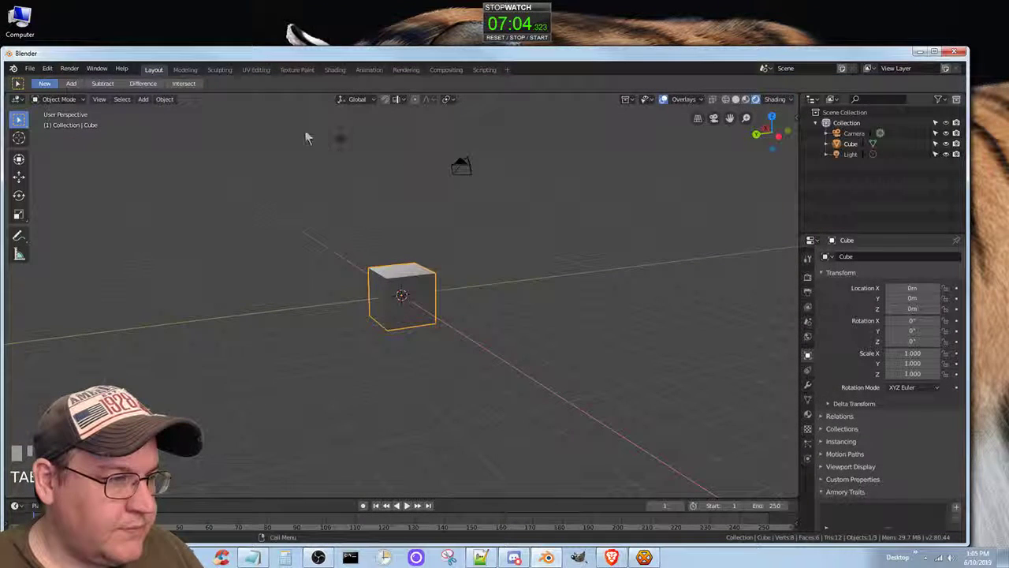
pyautogui.moveTo(308, 138); pyautogui.dragTo(527, 387)
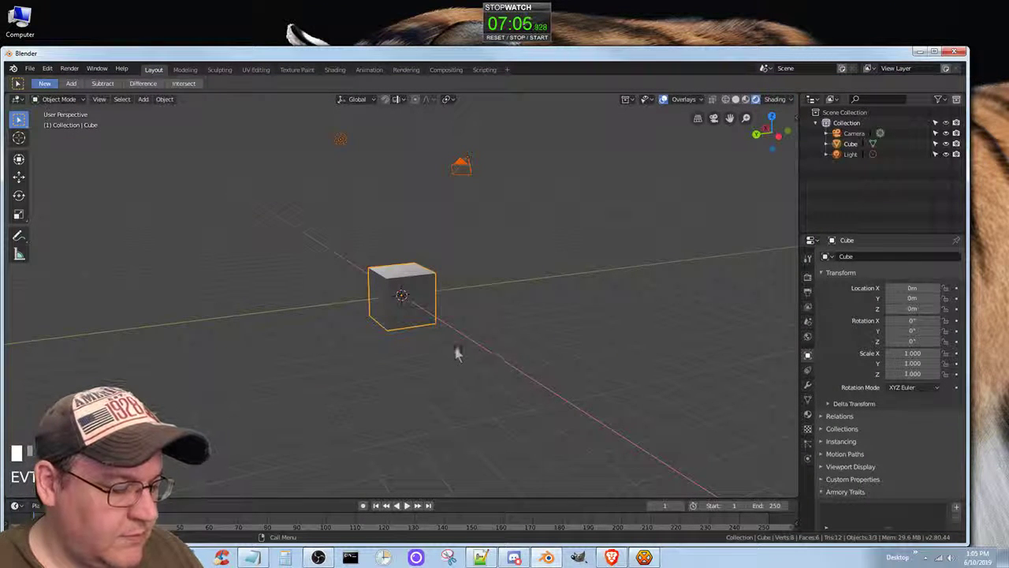
pyautogui.keyDown('ctrl'); pyautogui.moveTo(306, 117); pyautogui.dragTo(516, 221); pyautogui.keyUp('ctrl')
pyautogui.keyDown('ctrl'); pyautogui.moveTo(248, 220); pyautogui.dragTo(512, 429); pyautogui.keyUp('ctrl')
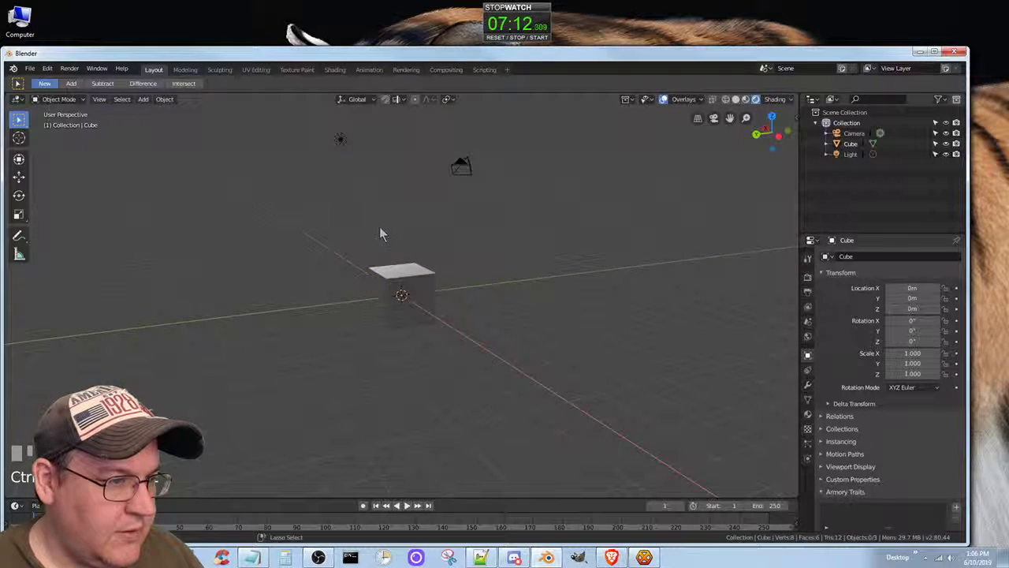
# Practise drawing selection boxes around the scene objects and clear the selection again.
pyautogui.moveTo(339, 272); pyautogui.dragTo(306, 375)
pyautogui.click(522, 168)
pyautogui.moveTo(498, 143); pyautogui.dragTo(358, 384)
pyautogui.click(523, 233)
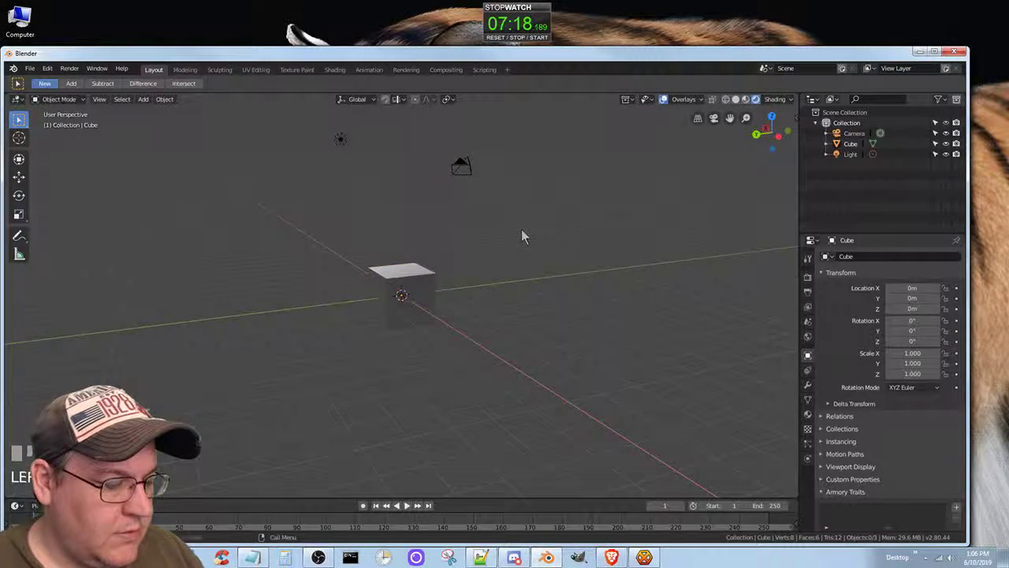
# Recheck the deselection answer in the browser, and back in Blender select the cube and add the camera to the selection.
pyautogui.hotkey('alt', 'Tab')
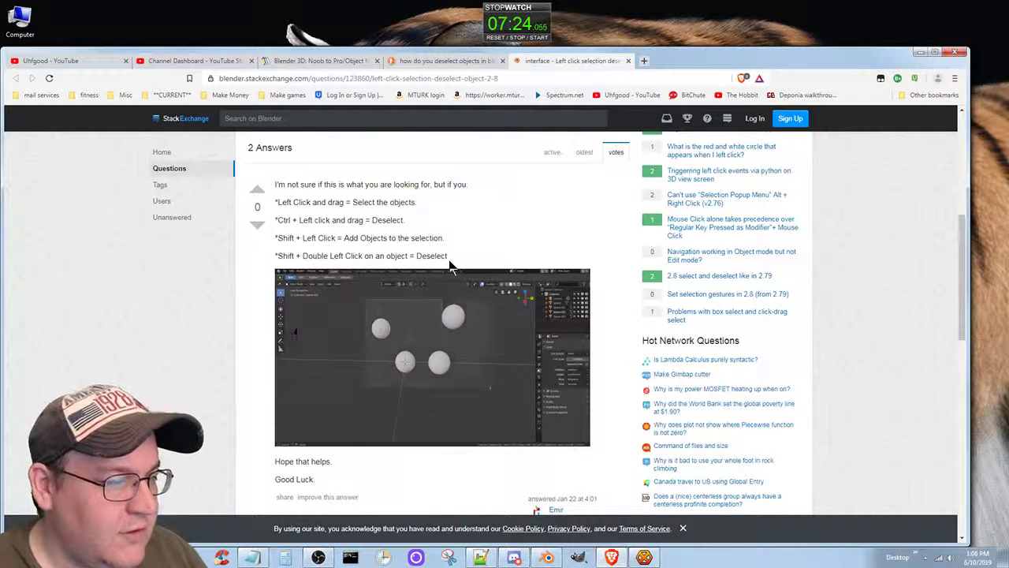
pyautogui.hotkey('alt', 'Tab')
pyautogui.click(429, 285)
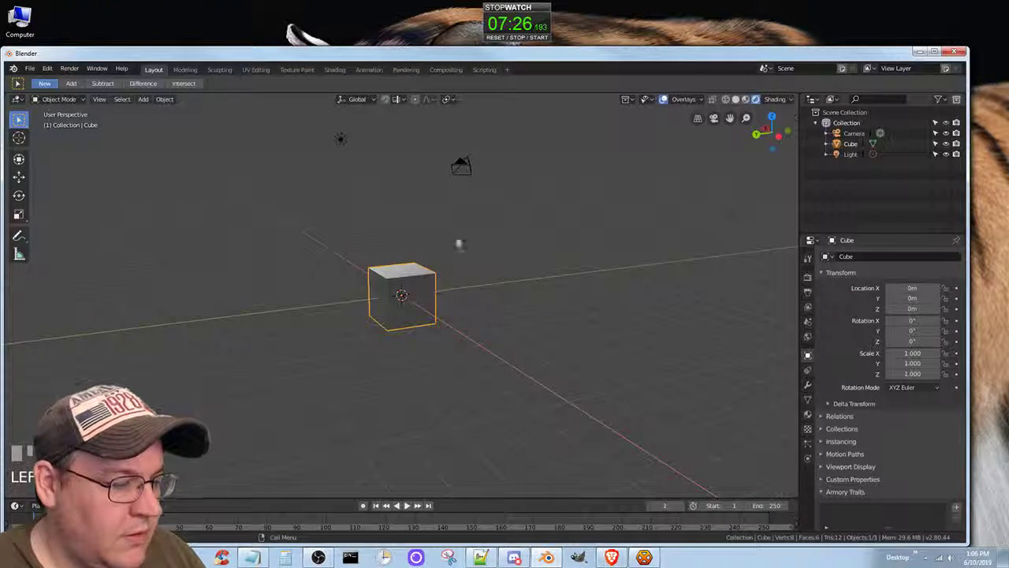
pyautogui.keyDown('shift'); pyautogui.click(464, 168); pyautogui.keyUp('shift')
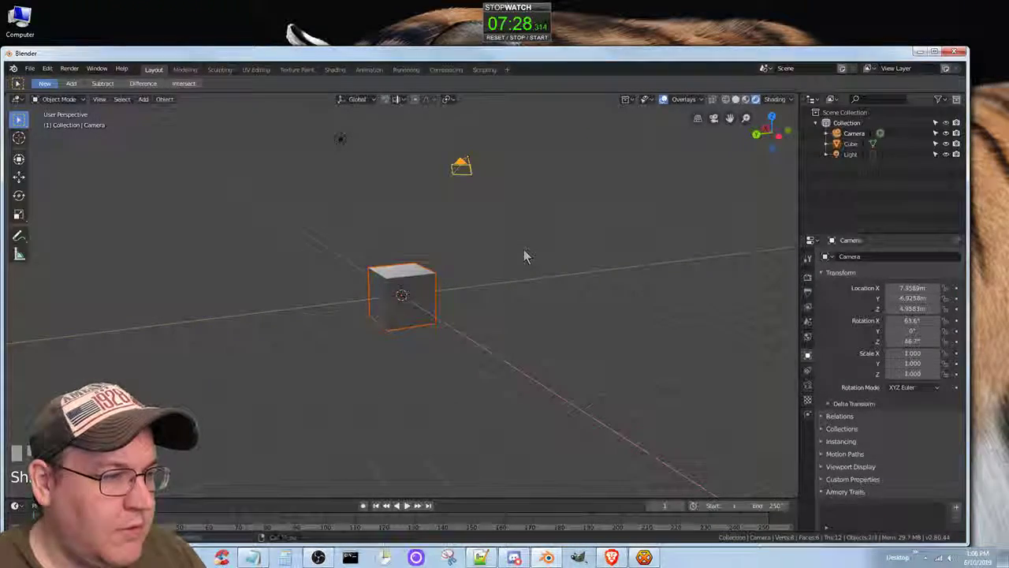
# Reread the answer in the browser, and in Blender deselect the cube while leaving the camera selected.
pyautogui.hotkey('alt', 'Tab')
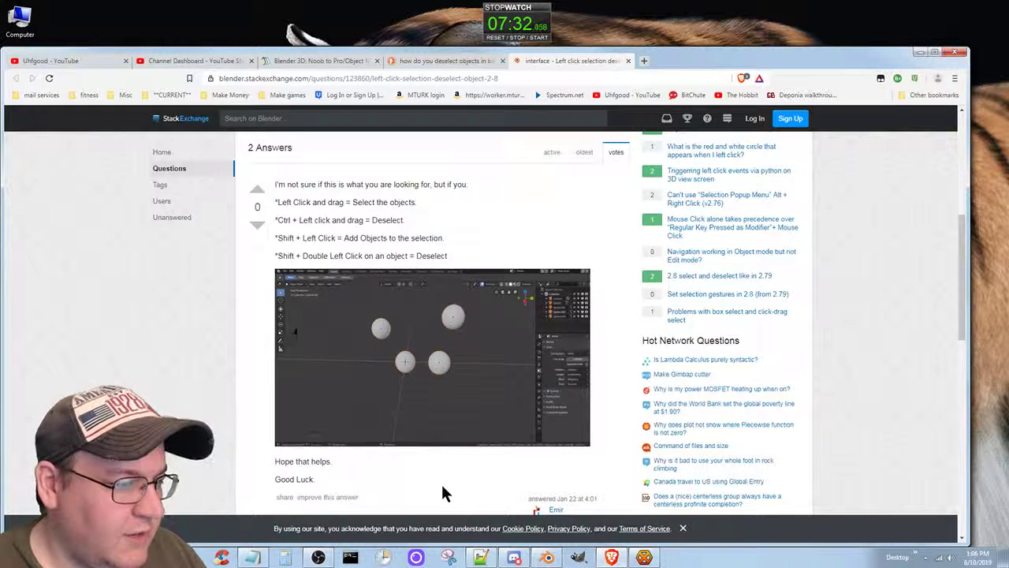
pyautogui.hotkey('alt', 'Tab')
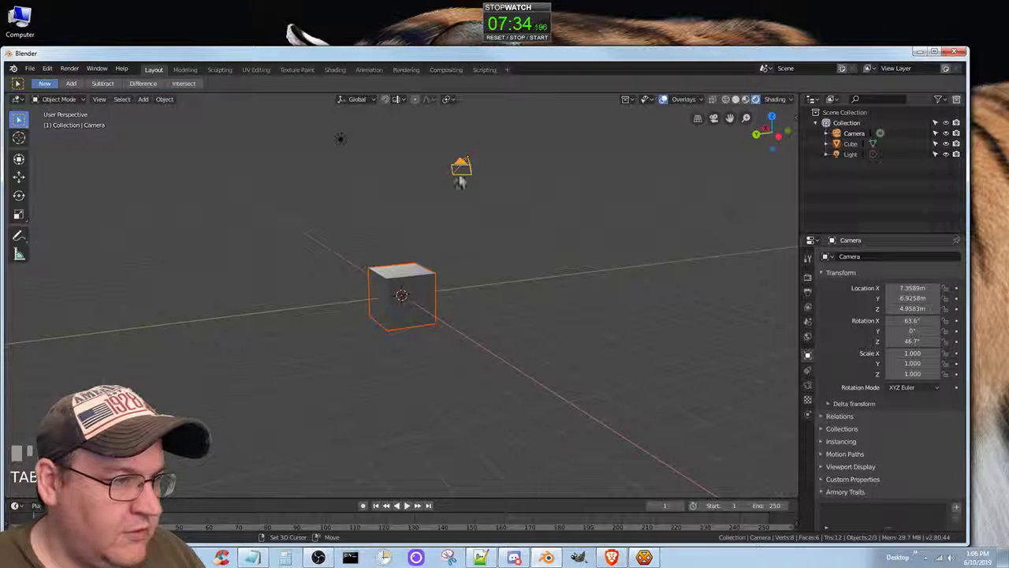
pyautogui.press('shift')
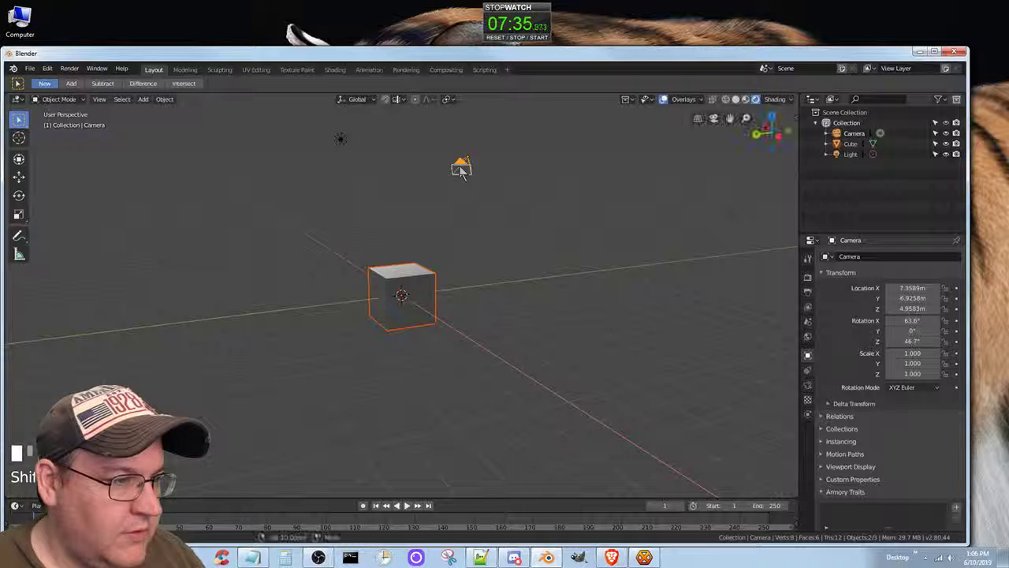
pyautogui.keyDown('shift'); pyautogui.click(407, 291); pyautogui.keyUp('shift')
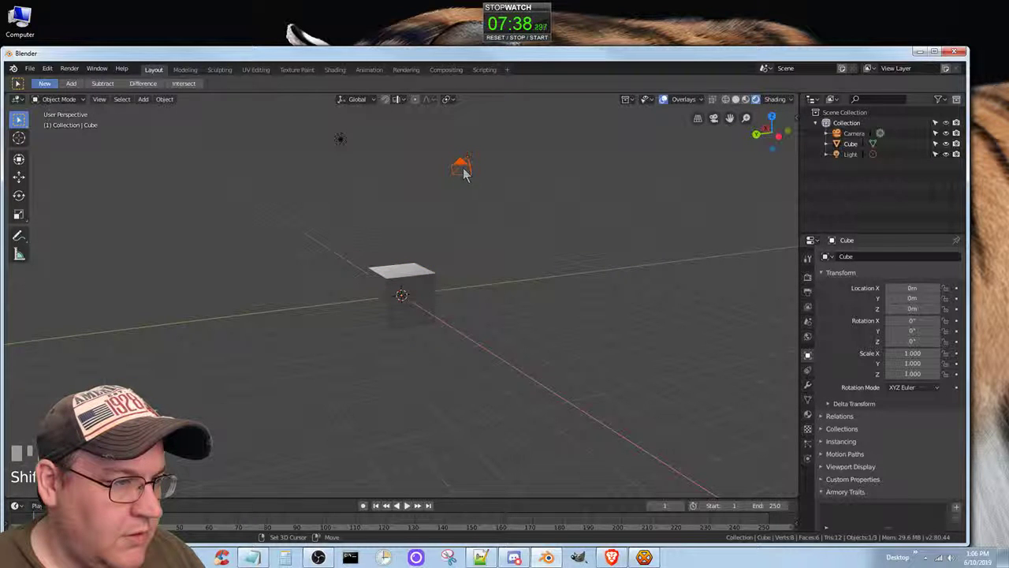
pyautogui.keyDown('shift'); pyautogui.click(462, 170); pyautogui.keyUp('shift')
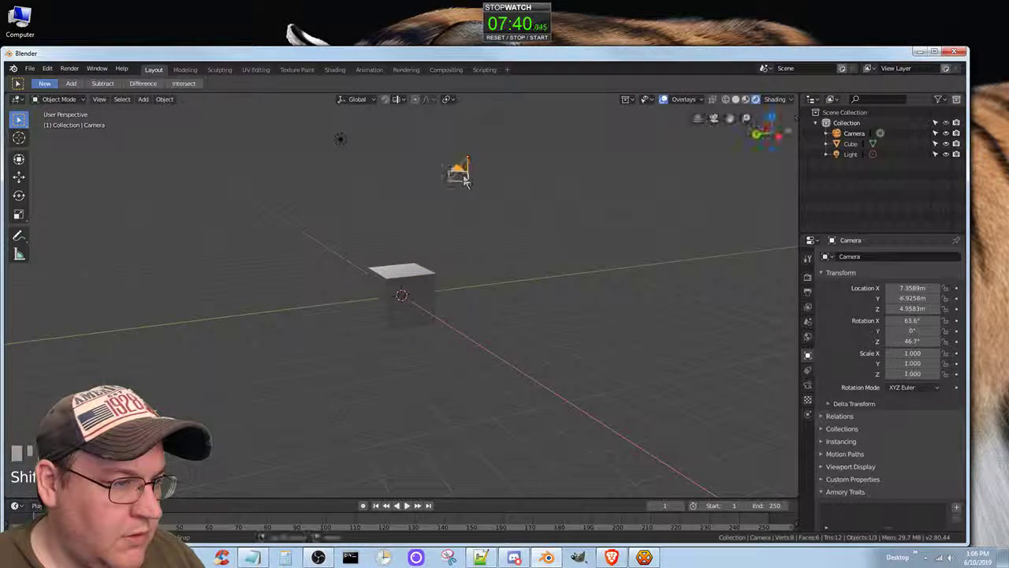
# Stretch the camera's frame down past the cube, and undo back to the cube and camera both selected.
pyautogui.moveTo(463, 181); pyautogui.dragTo(360, 386)
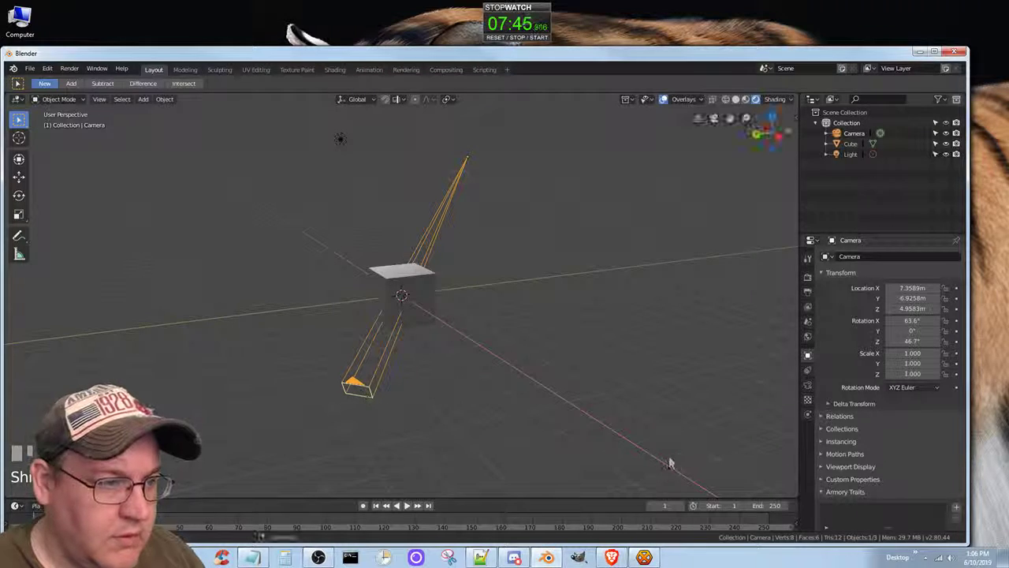
pyautogui.hotkey('ctrl', 'z')
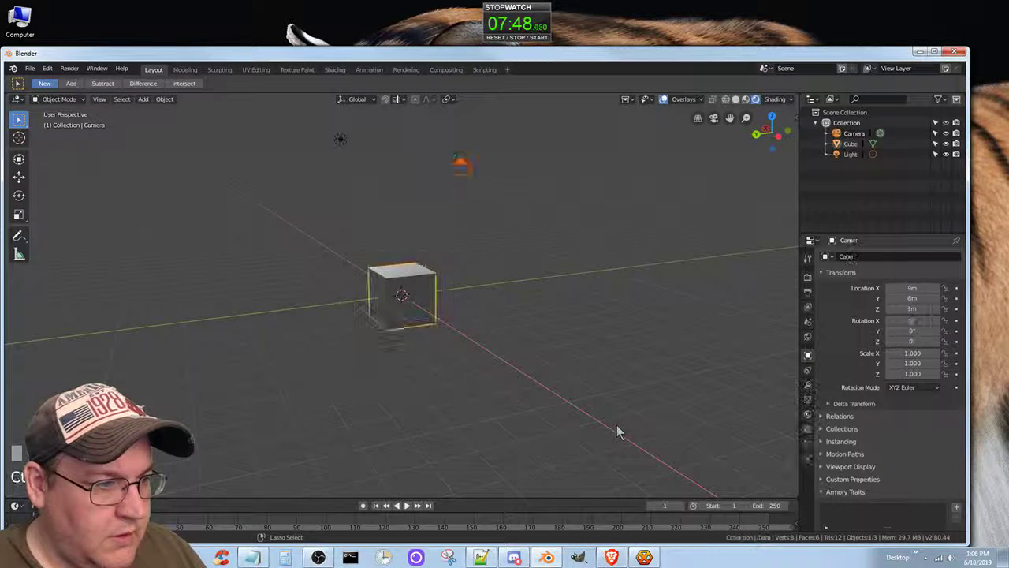
pyautogui.hotkey('ctrl', 'z')
pyautogui.hotkey('ctrl', 'z')
pyautogui.hotkey('ctrl', 'z')
pyautogui.hotkey('ctrl', 'z')
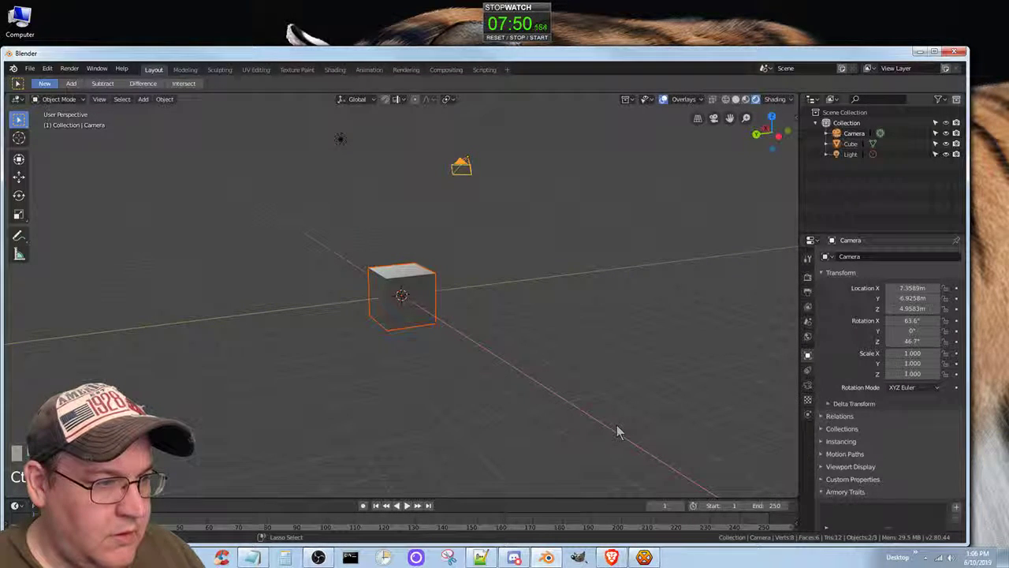
# Switch to the browser, read the remaining answers on the deselection question, and close that page and the search results.
pyautogui.hotkey('alt', 'Tab')
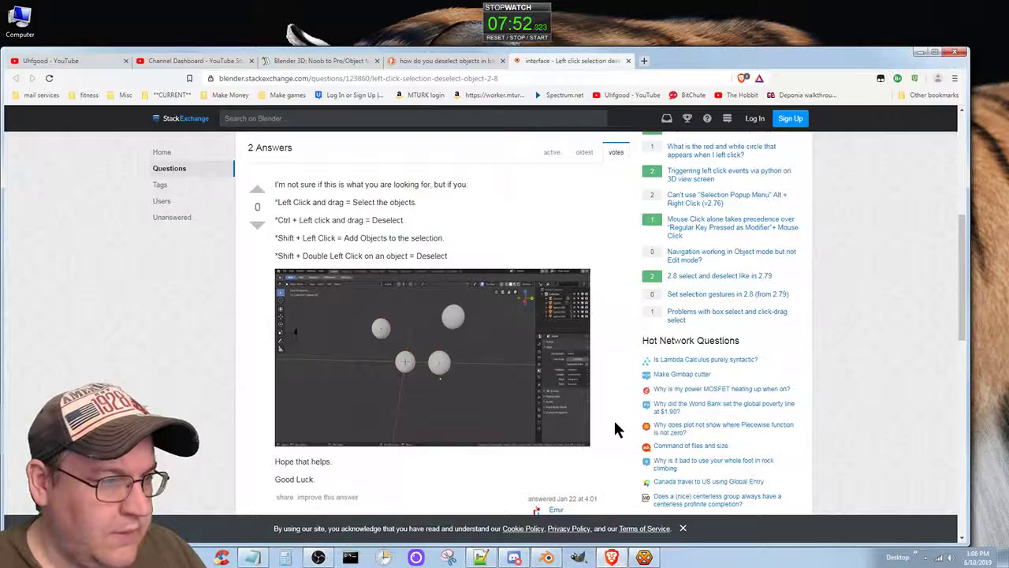
pyautogui.scroll(-2, 436, 392)
pyautogui.scroll(1, 436, 391)
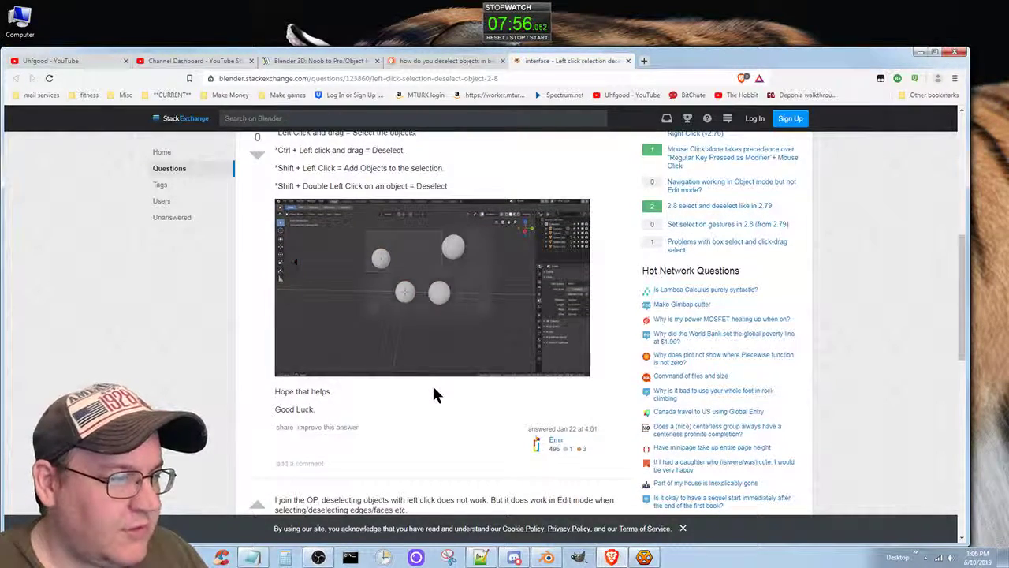
pyautogui.scroll(-3, 434, 390)
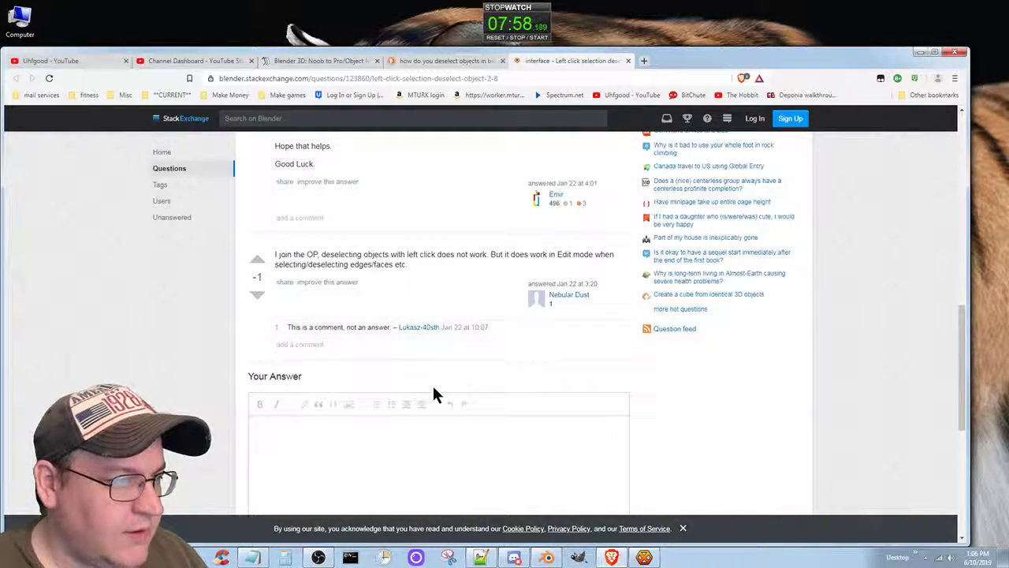
pyautogui.click(627, 60)
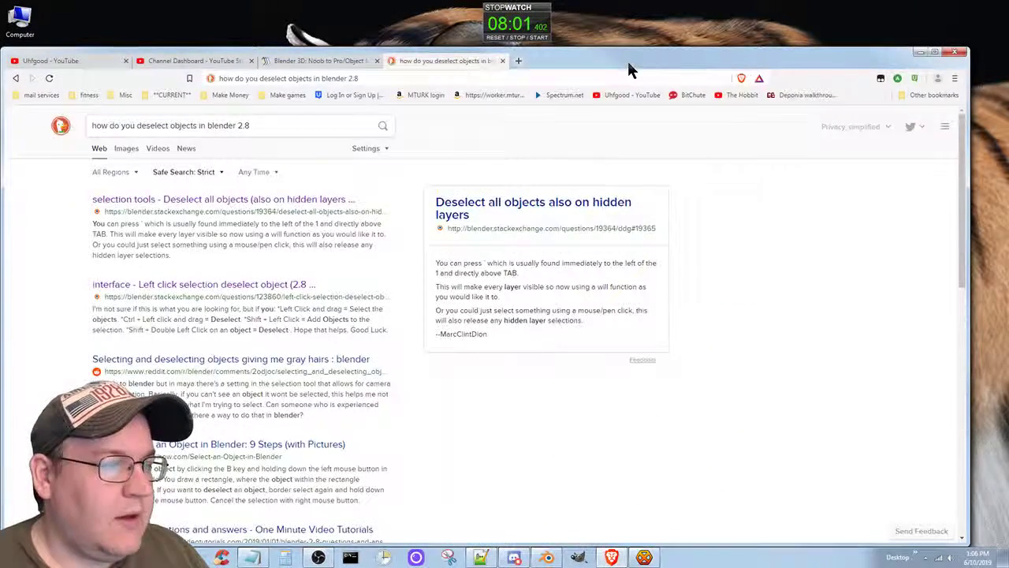
pyautogui.click(502, 61)
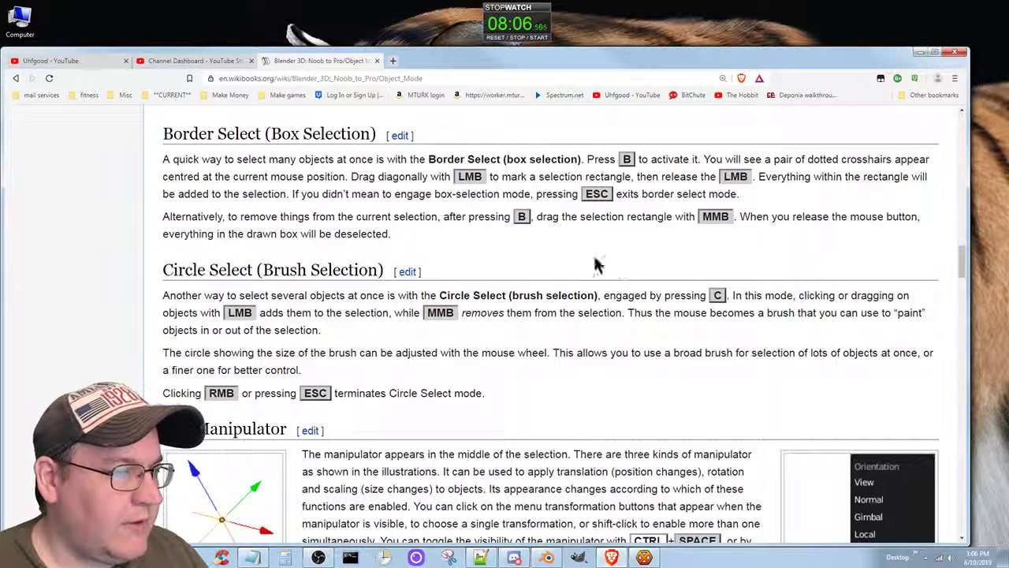
# Read the Circle Select (Brush Selection) section on the Wikibooks Object Mode page.
pyautogui.scroll(-2, 637, 402)
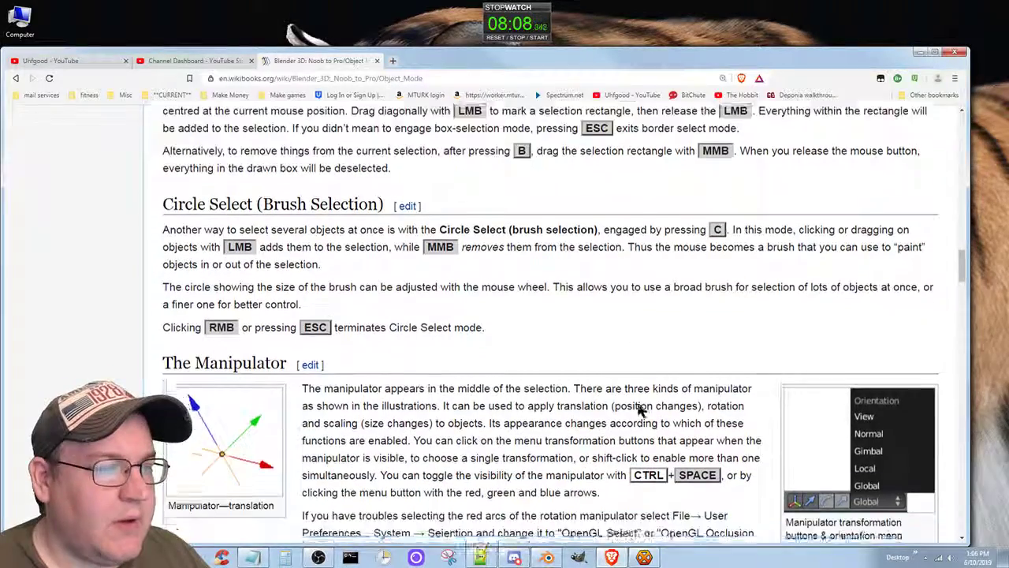
pyautogui.scroll(1, 637, 401)
pyautogui.scroll(-1, 637, 398)
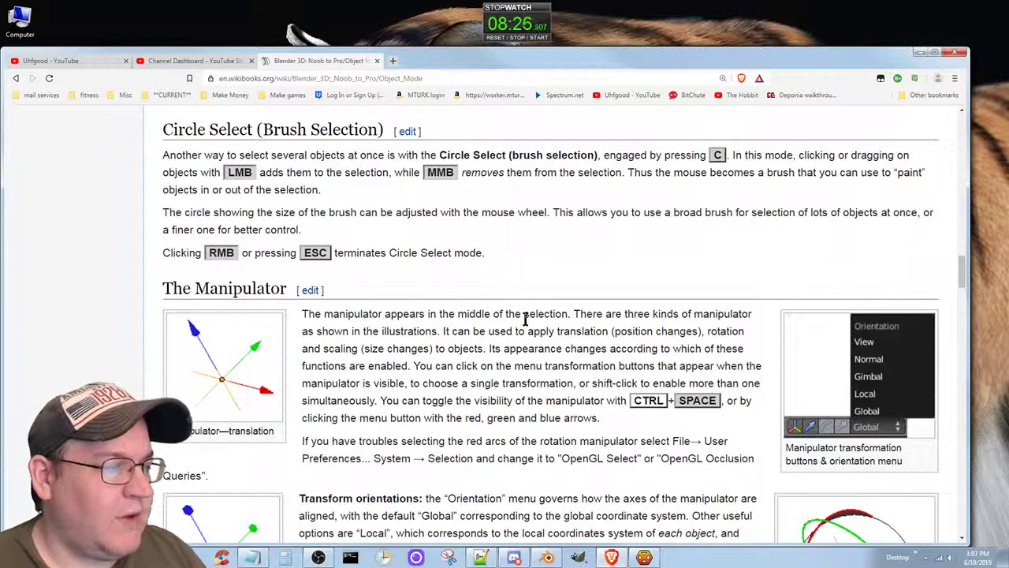
# Switch to Blender, select the cube and try different modifier combinations for deselecting just that object.
pyautogui.hotkey('alt', 'Tab')
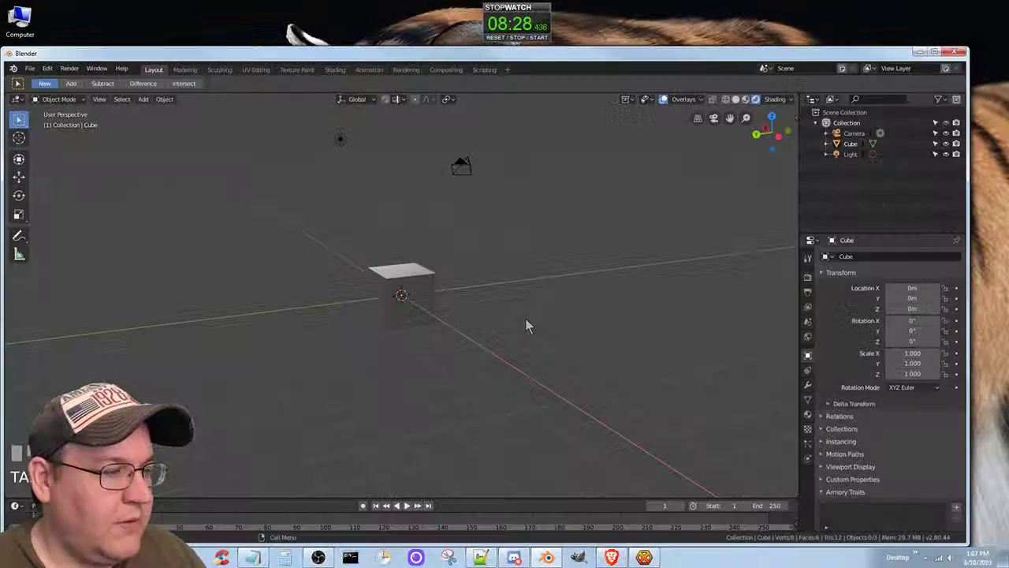
pyautogui.click(399, 275)
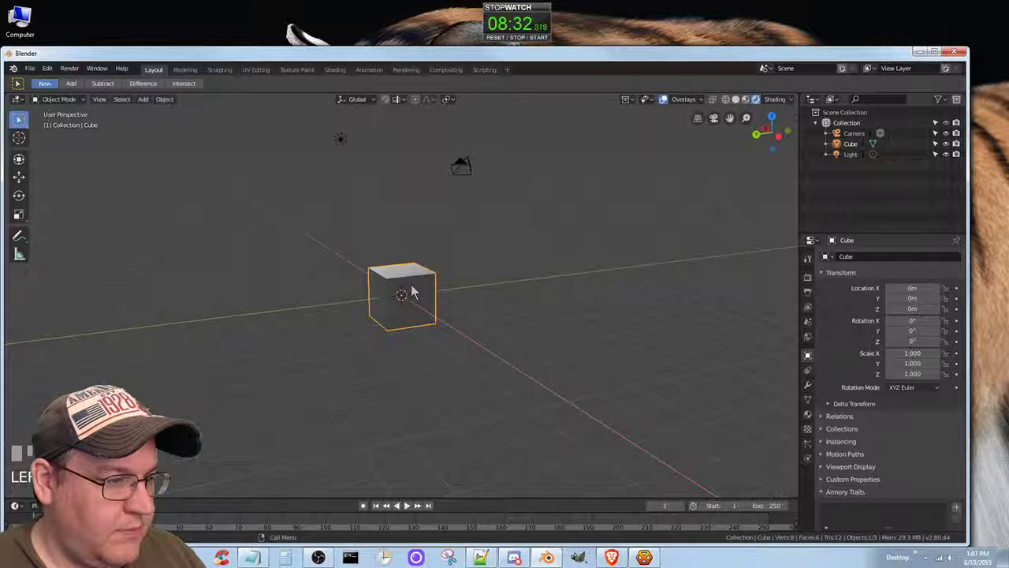
pyautogui.middleClick(411, 292)
pyautogui.press('shift')
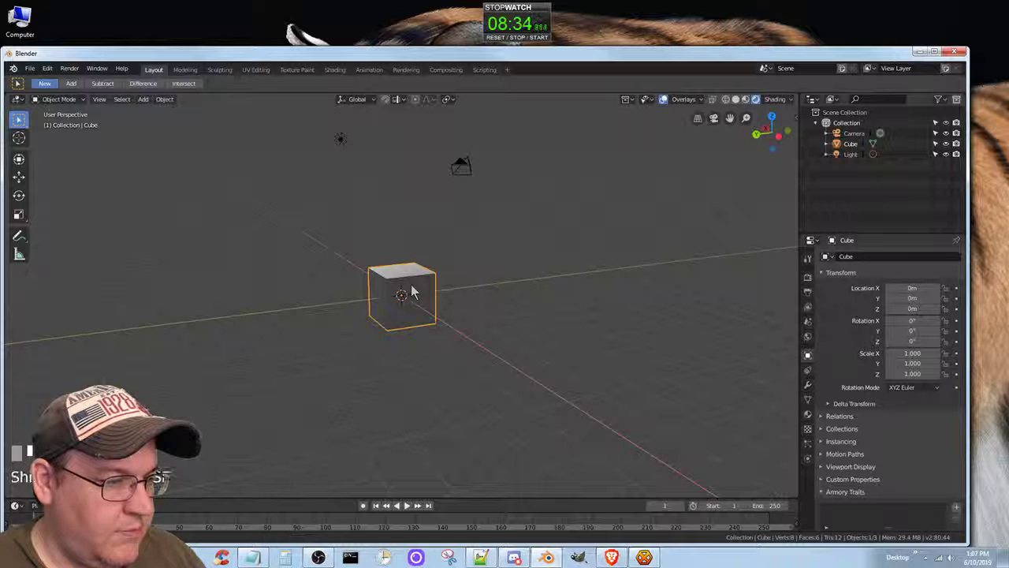
pyautogui.press('ctrl')
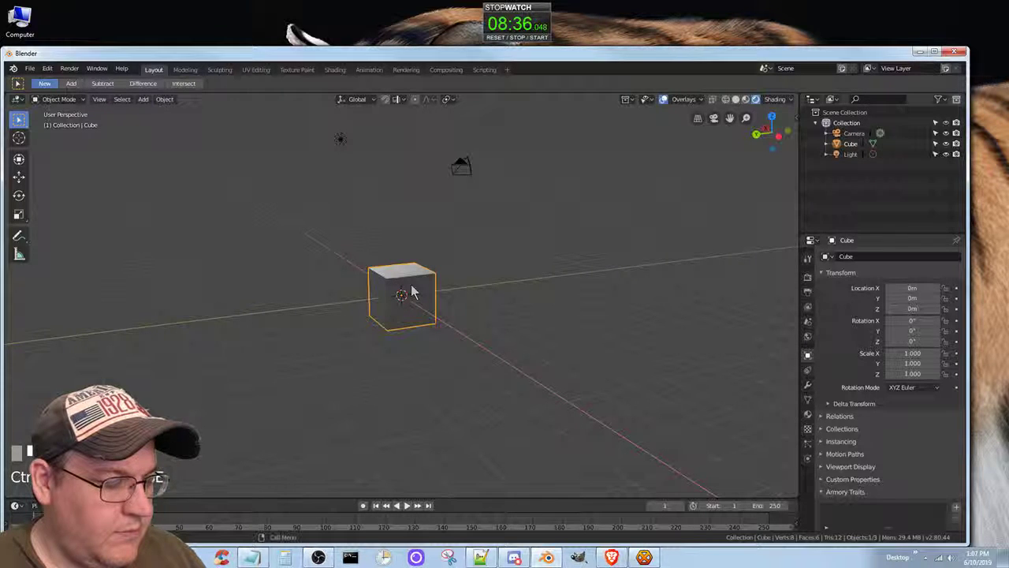
pyautogui.keyDown('alt'); pyautogui.middleClick(411, 285); pyautogui.keyUp('alt')
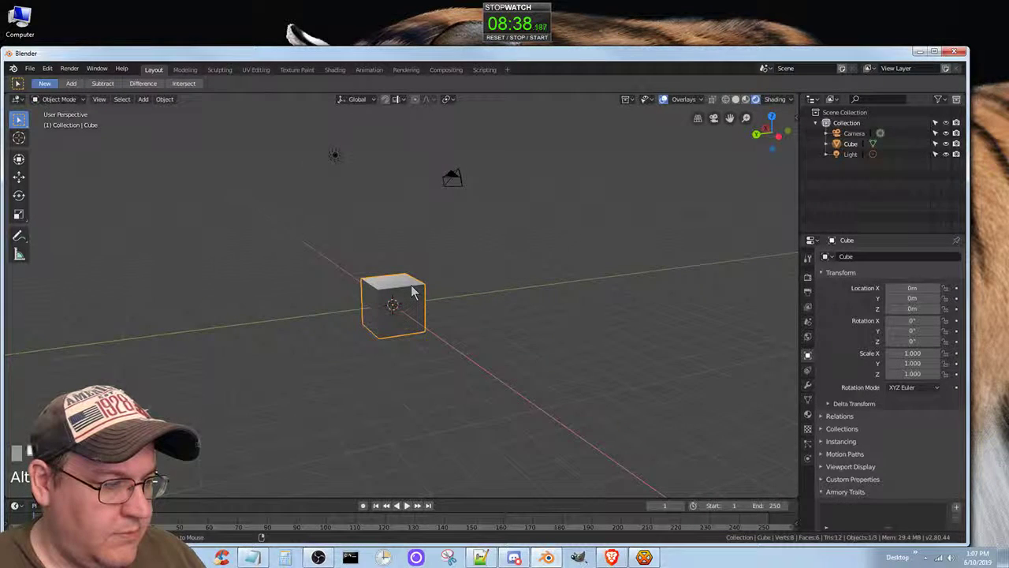
pyautogui.keyDown('alt'); pyautogui.middleClick(411, 290); pyautogui.keyUp('alt')
pyautogui.keyDown('alt'); pyautogui.middleClick(410, 284); pyautogui.keyUp('alt')
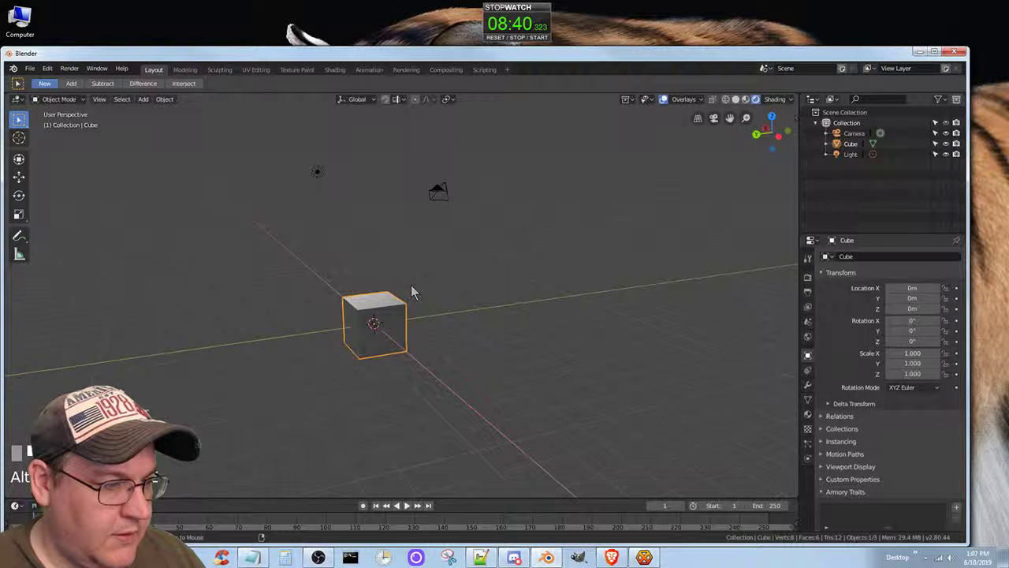
pyautogui.keyDown('alt'); pyautogui.middleClick(410, 284); pyautogui.keyUp('alt')
pyautogui.keyDown('alt'); pyautogui.middleClick(411, 285); pyautogui.keyUp('alt')
pyautogui.keyDown('alt'); pyautogui.middleClick(411, 284); pyautogui.keyUp('alt')
pyautogui.keyDown('alt'); pyautogui.middleClick(411, 290); pyautogui.keyUp('alt')
pyautogui.keyDown('alt'); pyautogui.middleClick(411, 290); pyautogui.keyUp('alt')
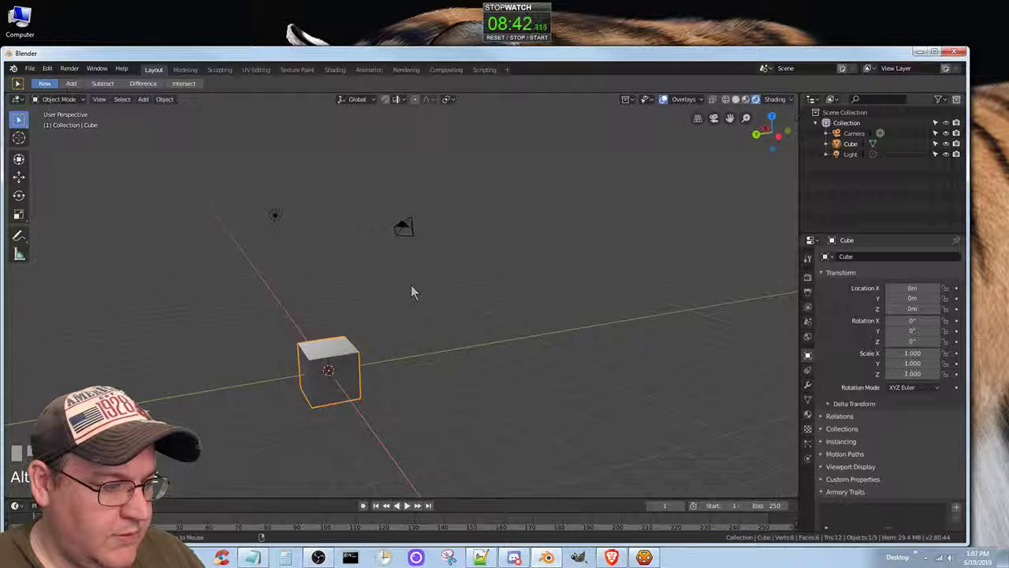
# Reactivate the Select Box tool and clear the selection of the cube.
pyautogui.scroll(-5, 411, 290)
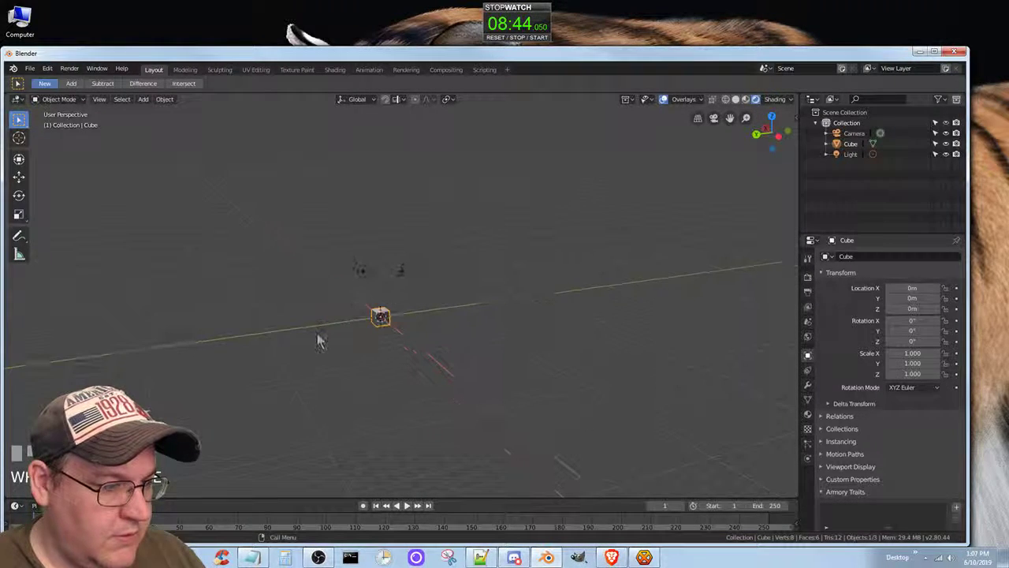
pyautogui.moveTo(321, 338); pyautogui.dragTo(374, 342, button='middle')
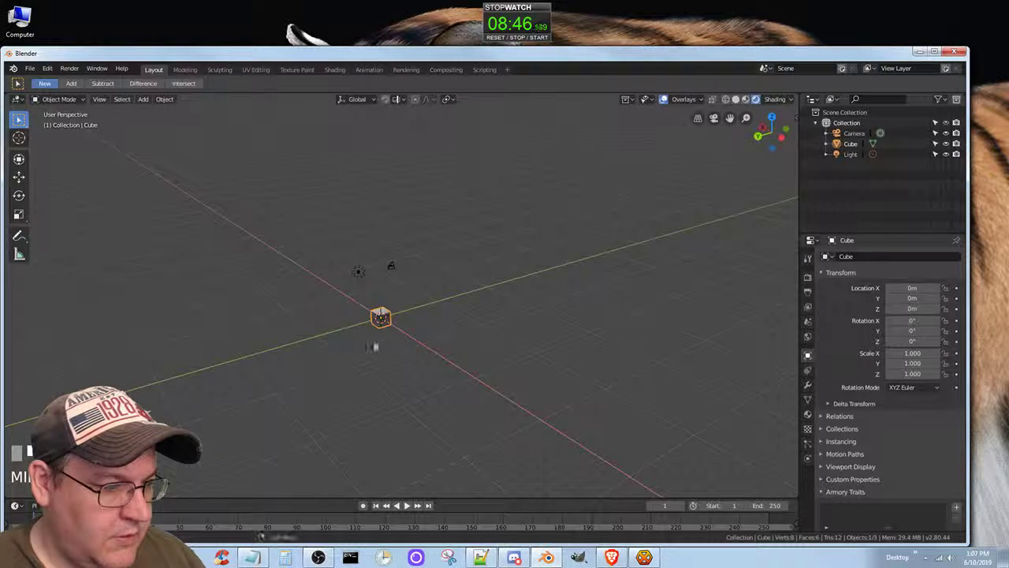
pyautogui.scroll(1, 383, 335)
pyautogui.scroll(6, 380, 338)
pyautogui.scroll(-2, 372, 335)
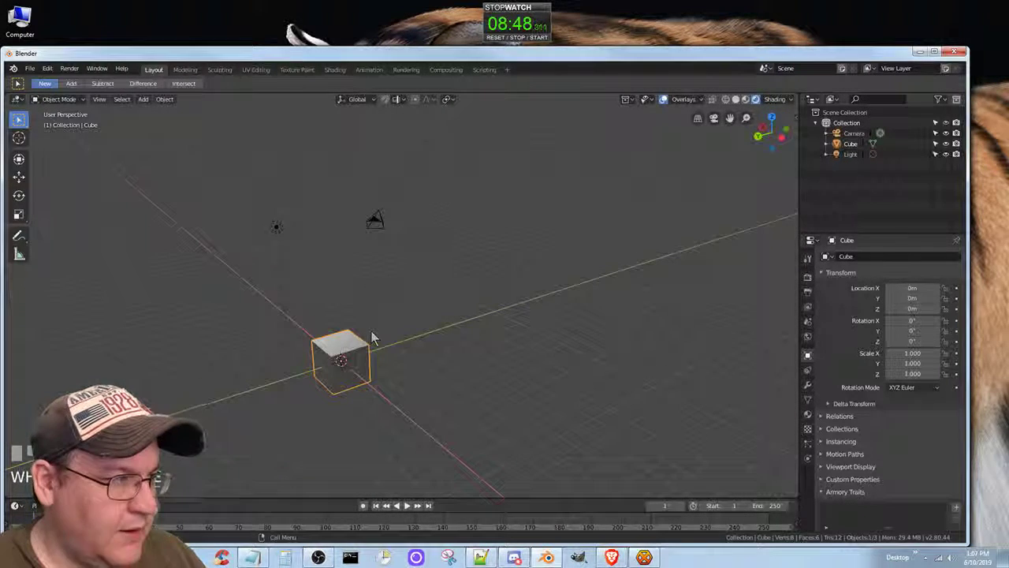
pyautogui.click(16, 119)
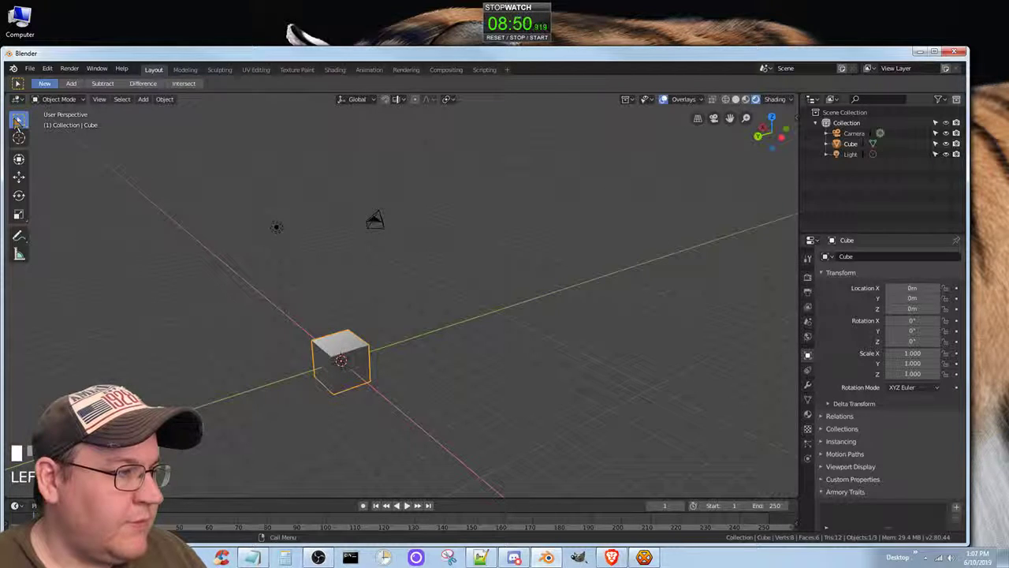
pyautogui.click(17, 120)
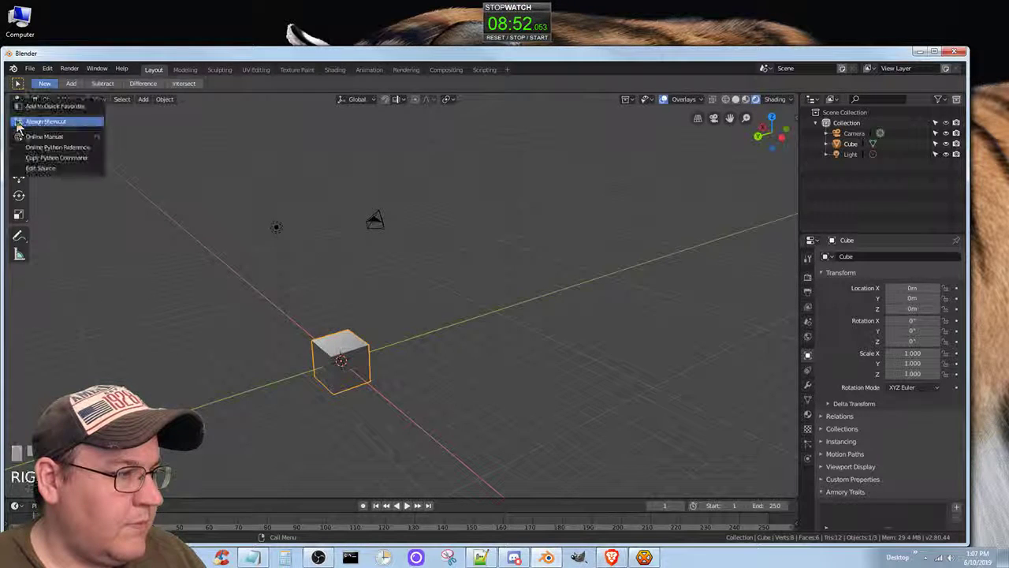
pyautogui.click(259, 203)
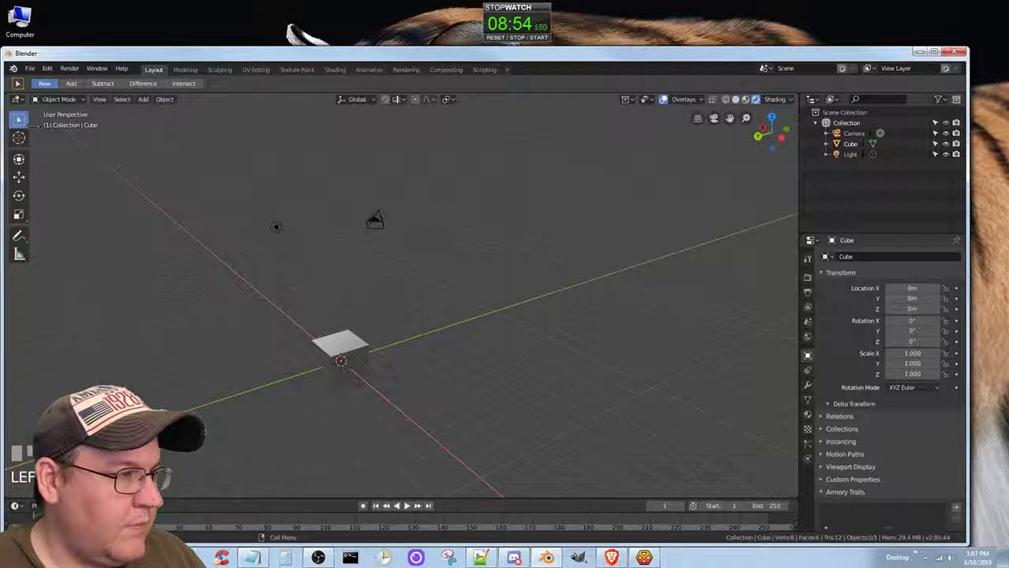
# Activate the Select Circle tool and recheck the Circle Select instructions on the Wikibooks page before returning to Blender.
pyautogui.click(27, 128)
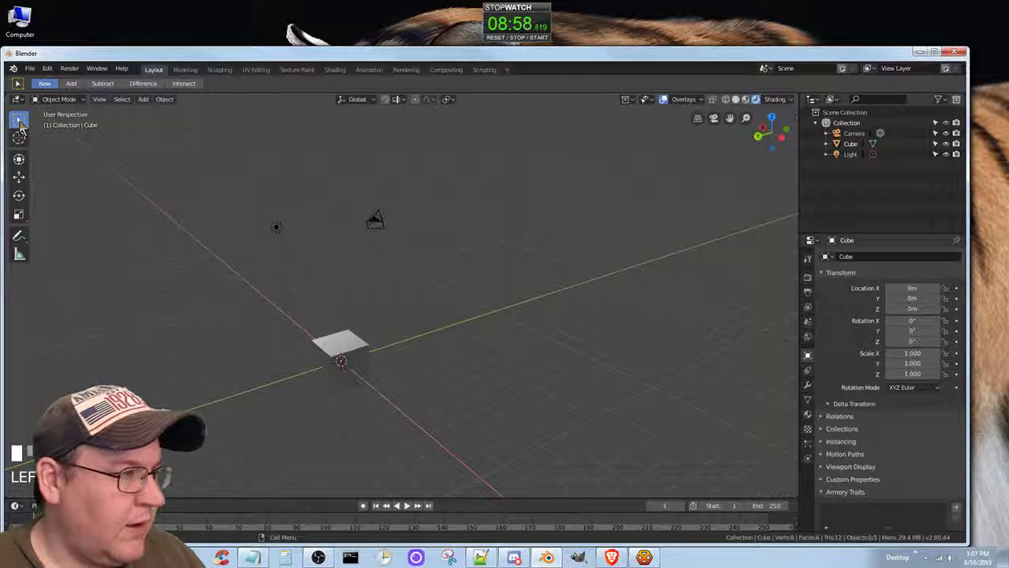
pyautogui.click(19, 139)
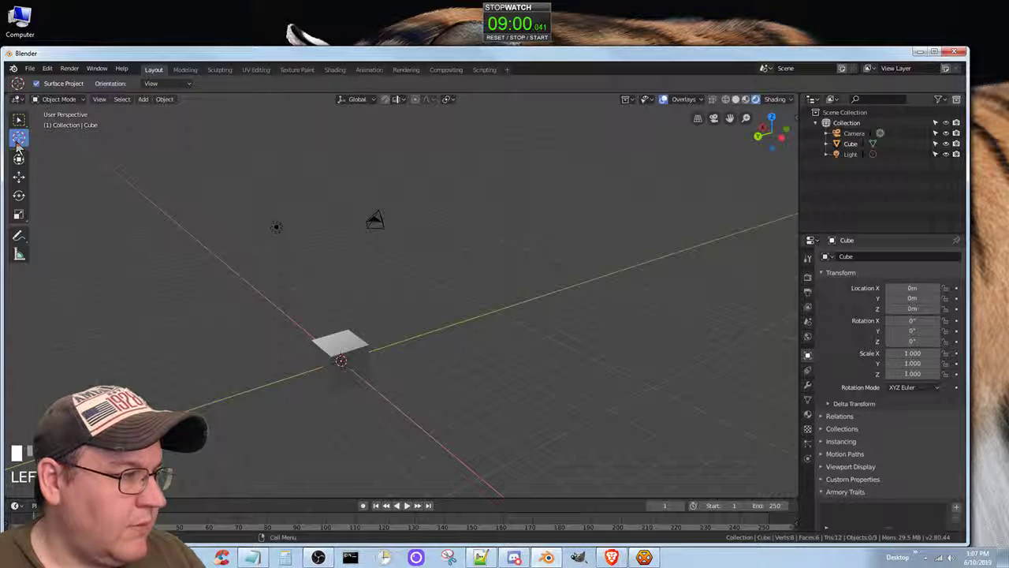
pyautogui.moveTo(19, 120)
pyautogui.mouseDown()
pyautogui.moveTo(21, 130)
pyautogui.moveTo(23, 122)
pyautogui.mouseUp()
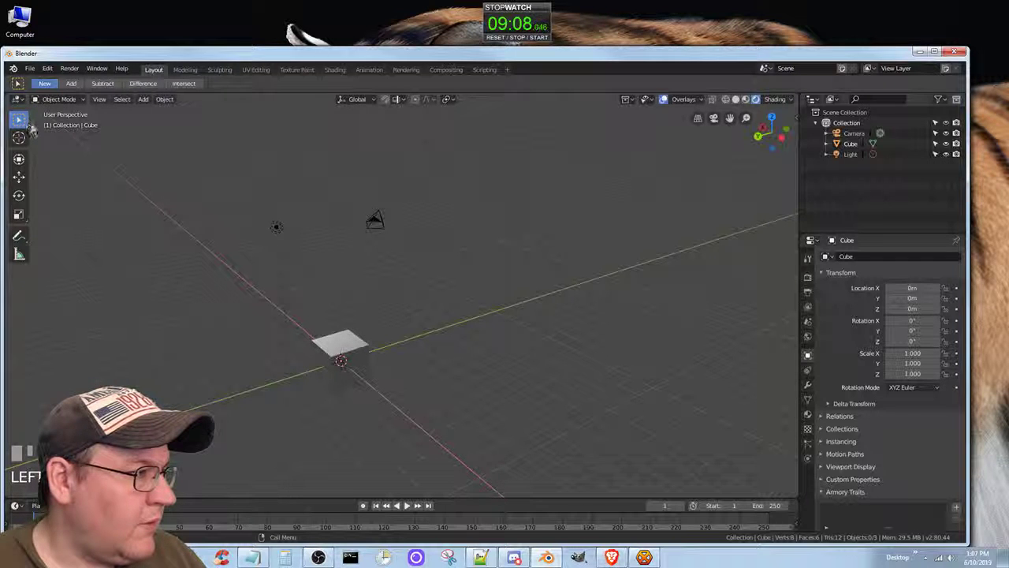
pyautogui.moveTo(22, 123); pyautogui.dragTo(96, 145)
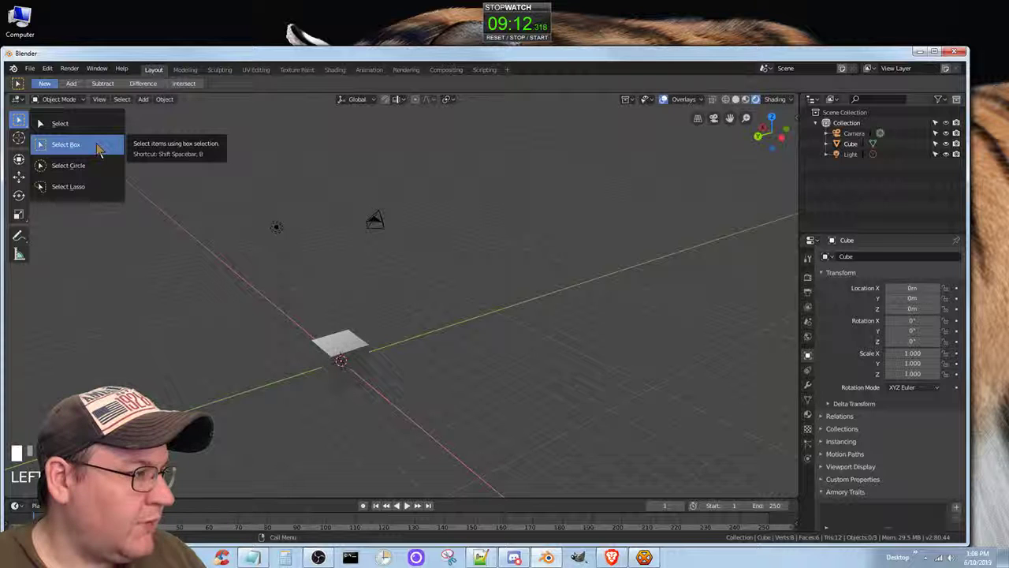
pyautogui.moveTo(98, 148); pyautogui.dragTo(97, 167)
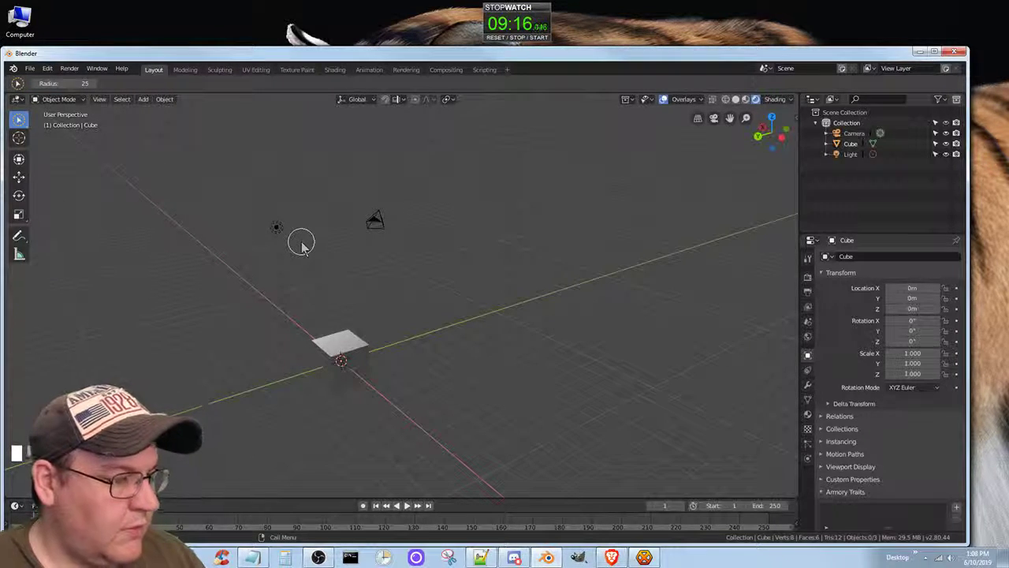
pyautogui.hotkey('alt', 'Tab')
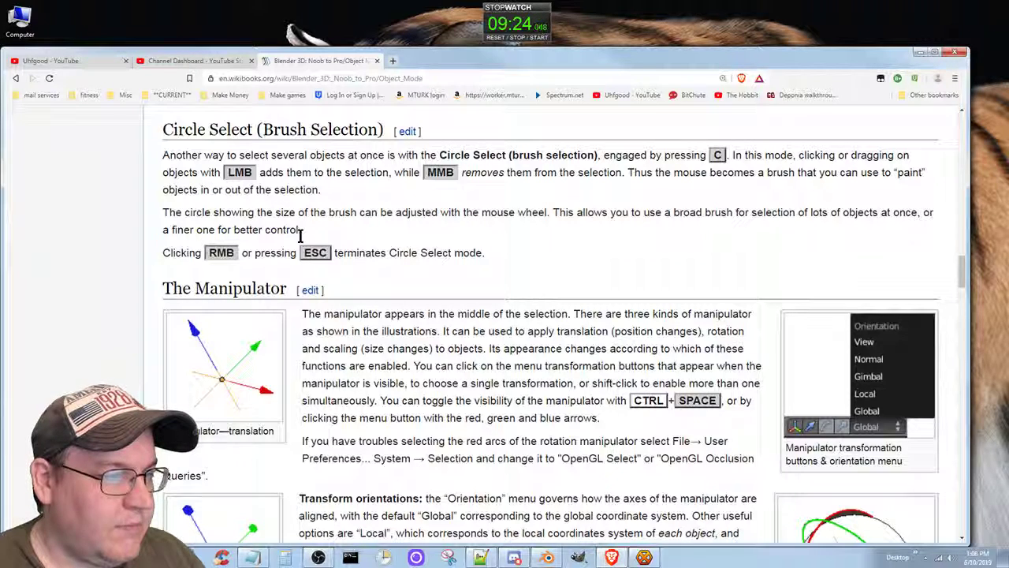
pyautogui.hotkey('alt', 'Tab')
# Select the camera, cube and light with the Select Circle tool.
pyautogui.click(377, 224)
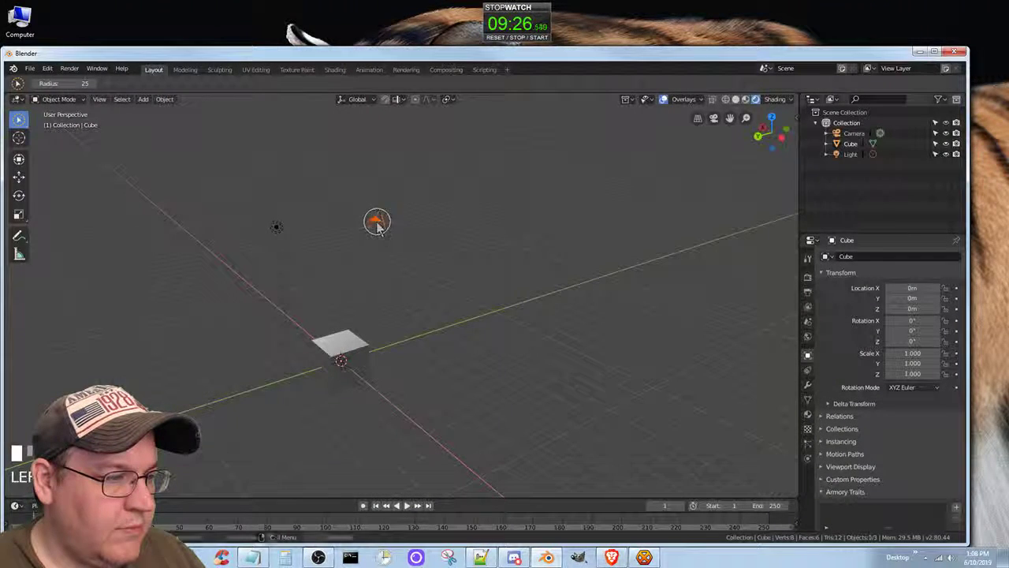
pyautogui.click(367, 382)
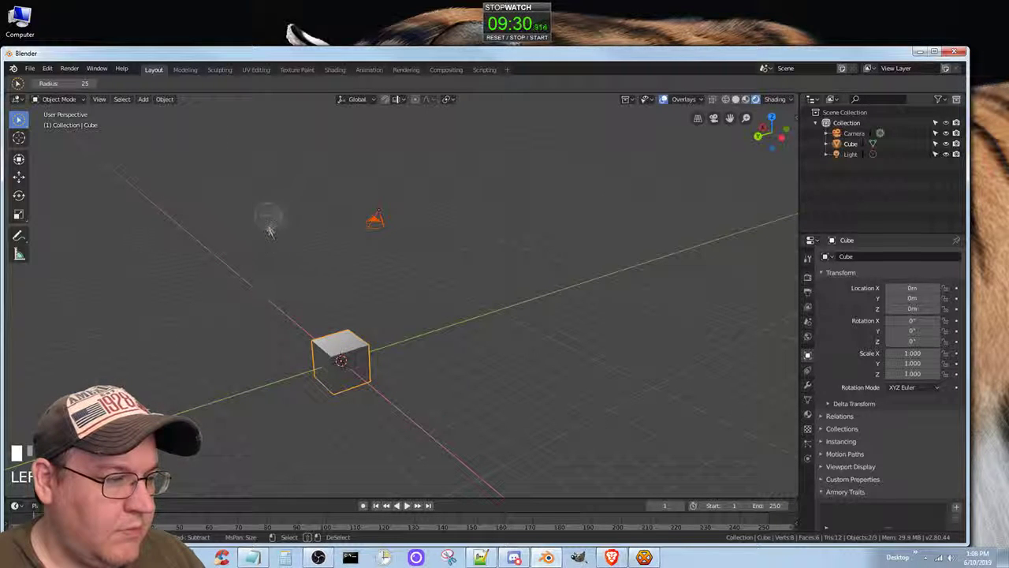
pyautogui.click(279, 238)
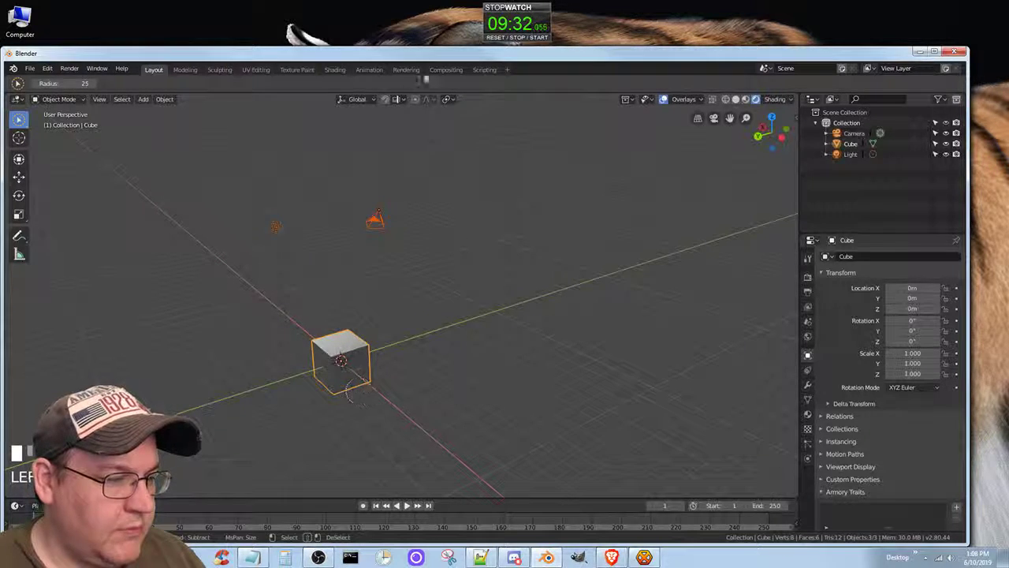
pyautogui.moveTo(359, 392); pyautogui.dragTo(278, 213)
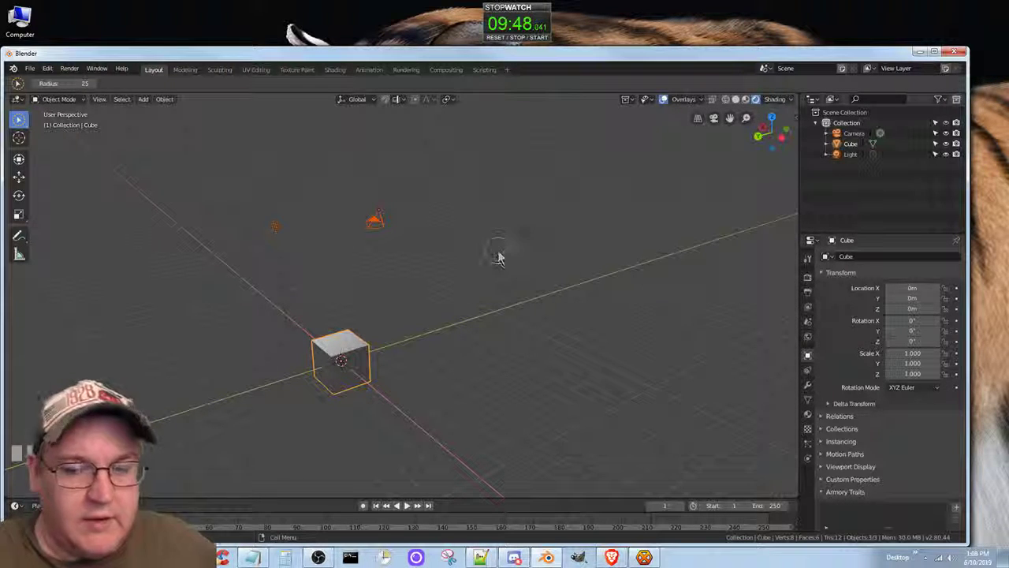
# Try to deselect the camera, light and cube individually by applying the Select Circle tool to them again.
pyautogui.click(410, 311)
pyautogui.click(376, 225)
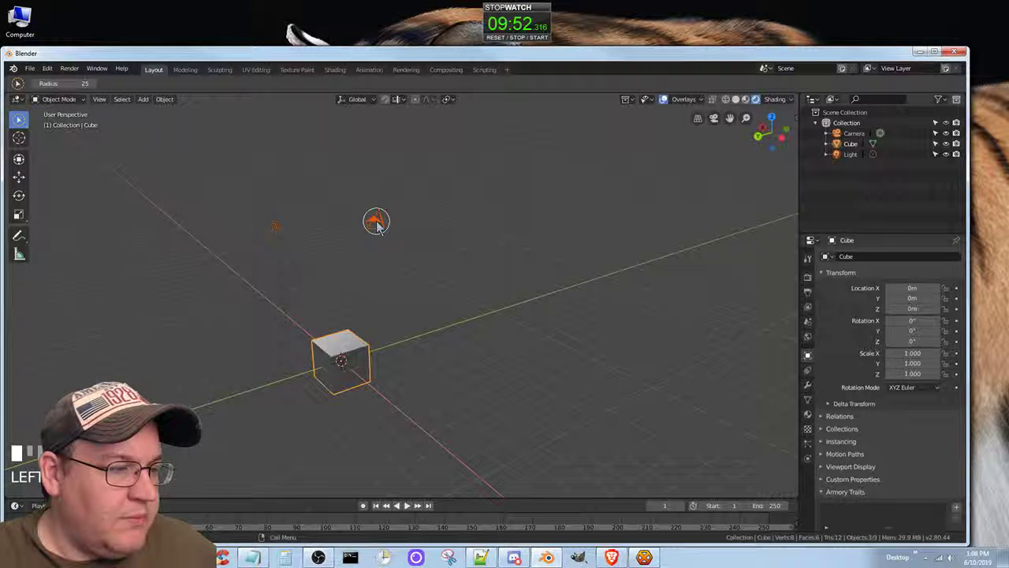
pyautogui.click(279, 231)
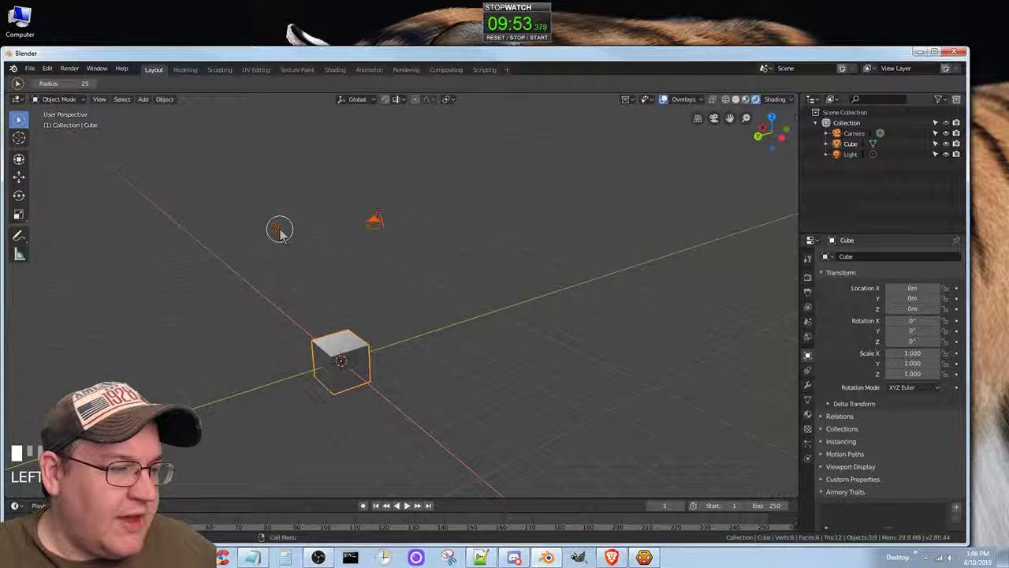
pyautogui.click(342, 370)
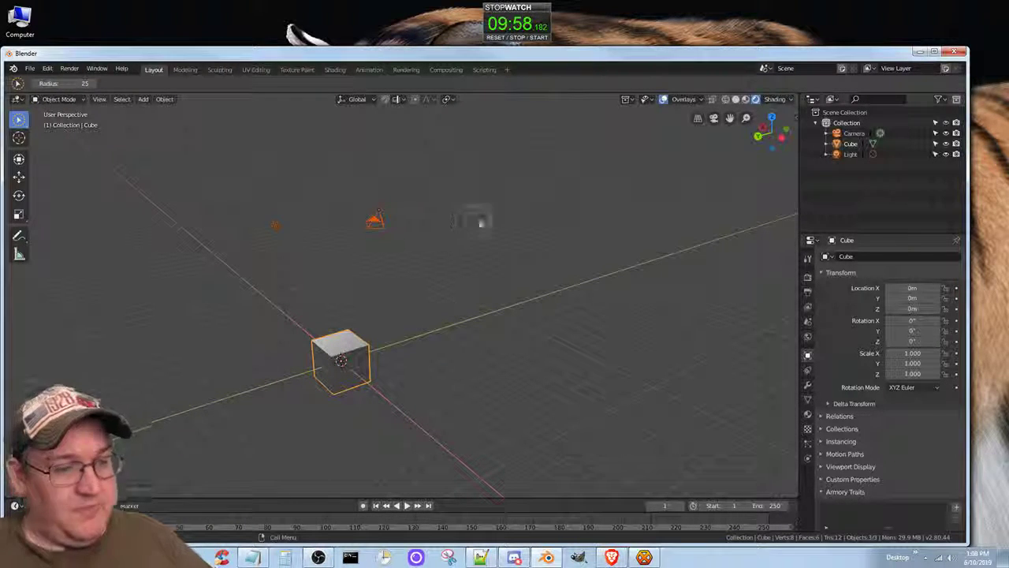
# Compare the Circle Select instructions on the Wikibooks page with how the circle tool behaves on the cube in Blender.
pyautogui.click(546, 558)
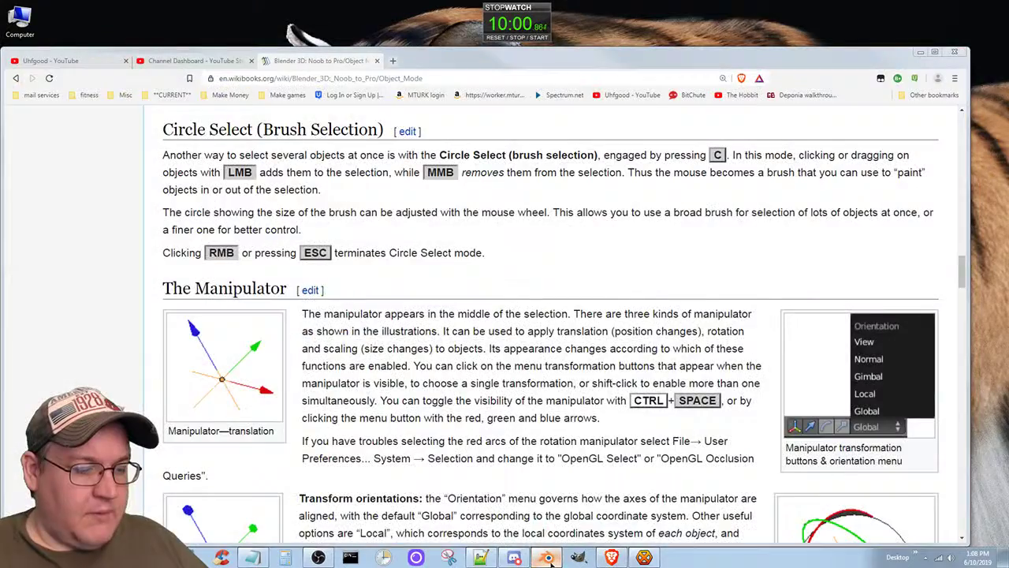
pyautogui.click(546, 557)
pyautogui.click(611, 558)
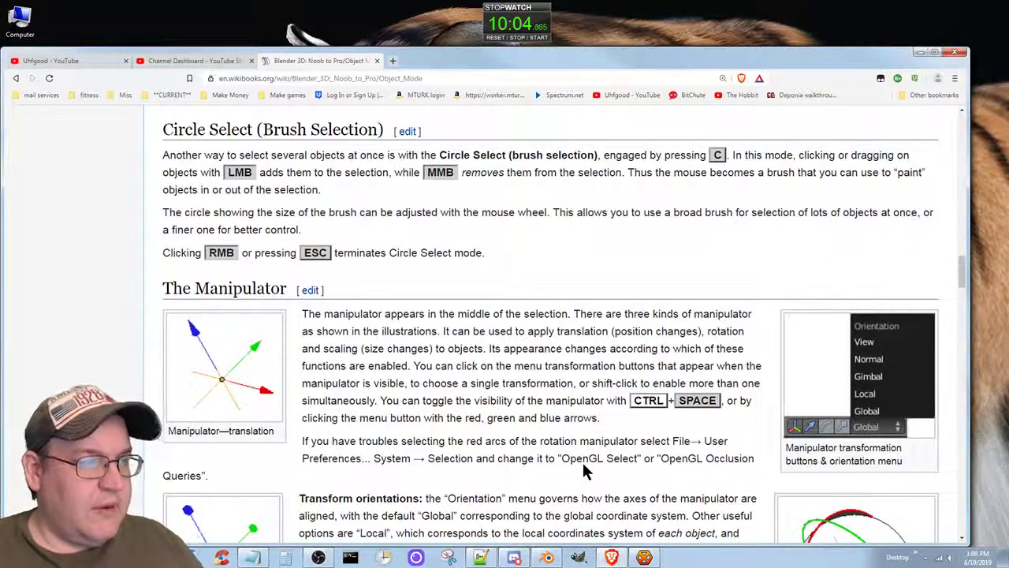
pyautogui.hotkey('alt', 'Tab')
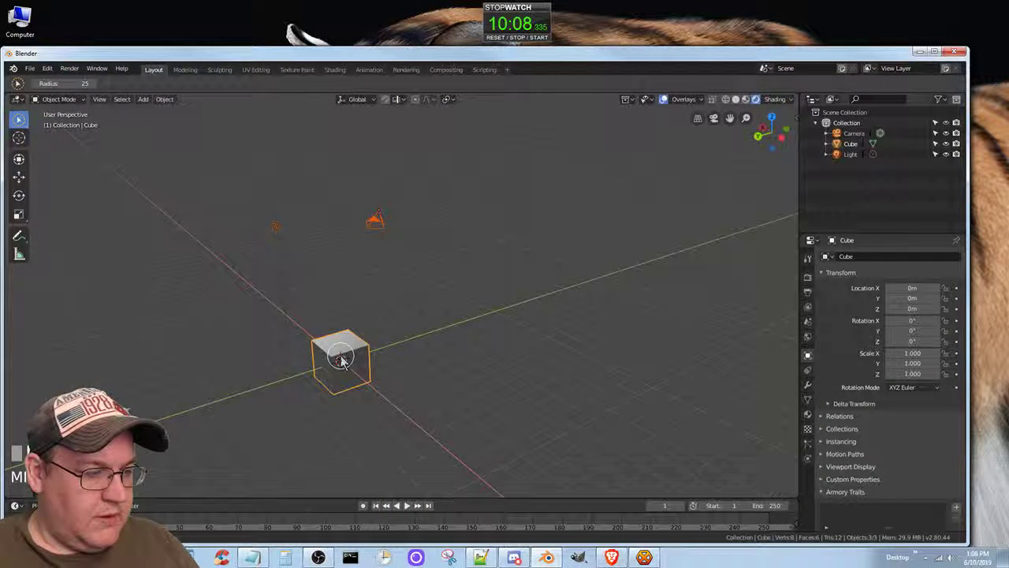
pyautogui.hotkey('alt', 'Tab')
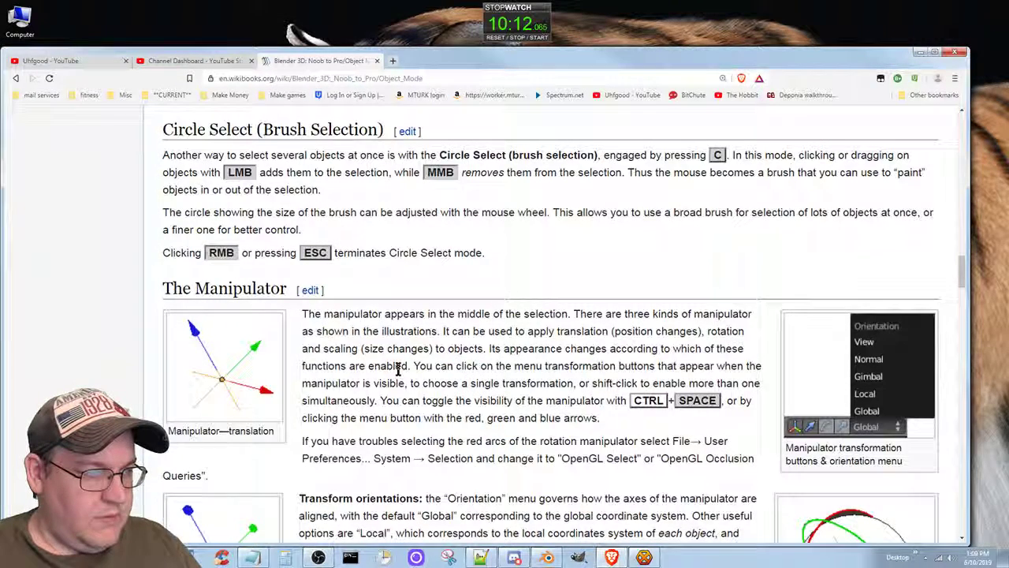
# Switch to Blender, start the Circle Select brush and paint the cube, light and camera out of the selection.
pyautogui.hotkey('alt', 'Tab')
pyautogui.press('c')
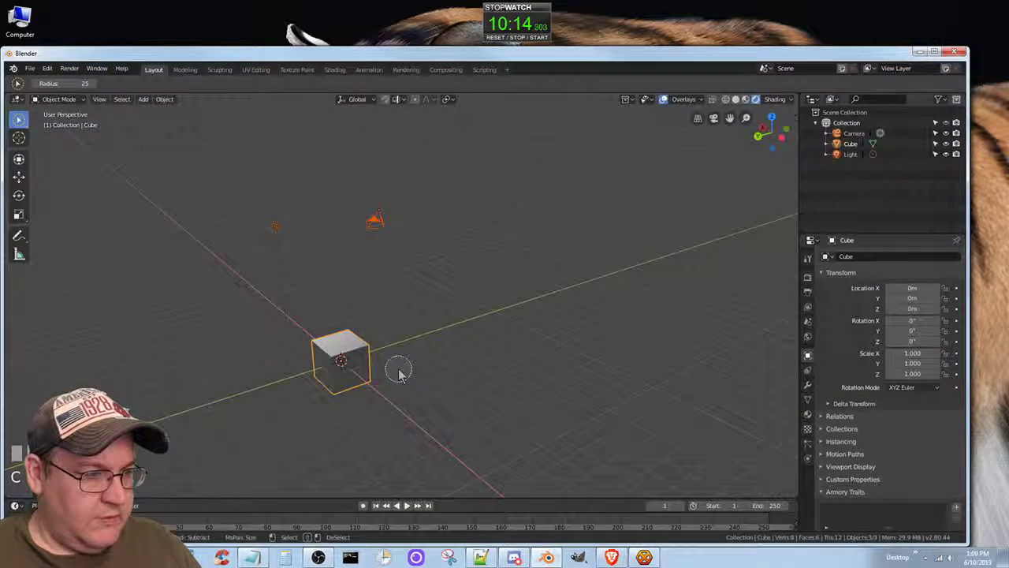
pyautogui.middleClick(351, 363)
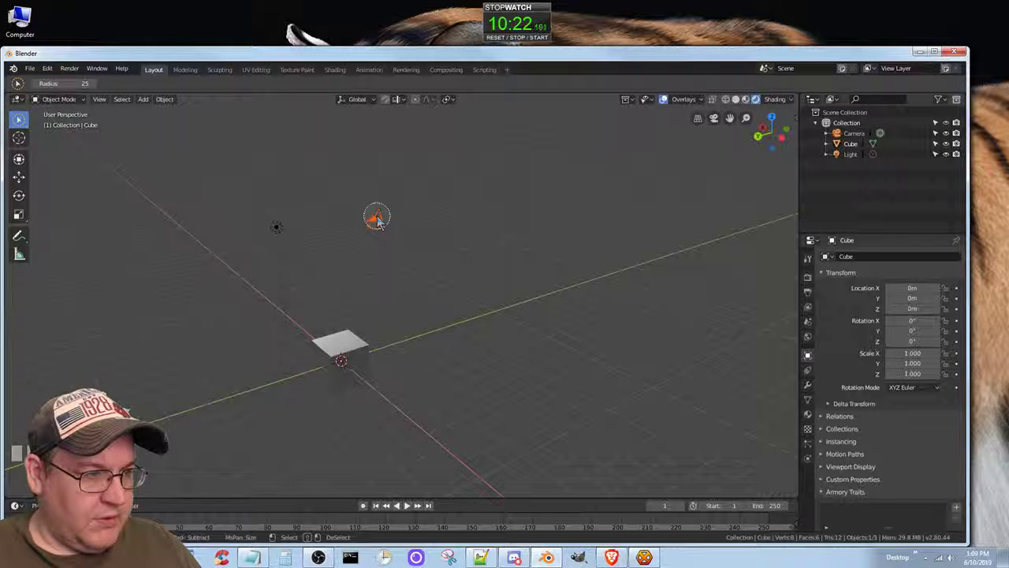
# Paint the cube, camera and light into the selection with the Circle Select brush and paint all three back out.
pyautogui.click(340, 347)
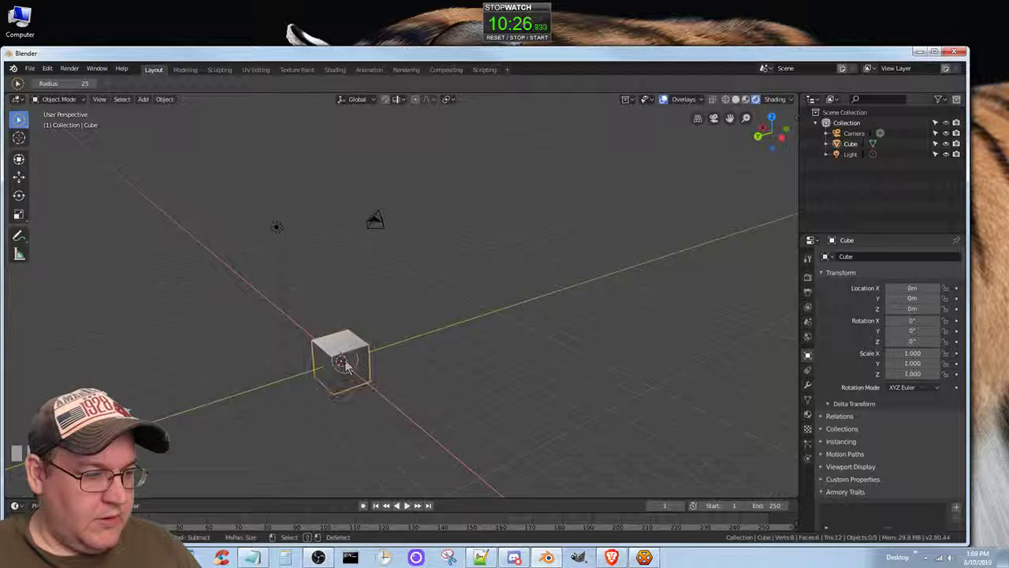
pyautogui.click(374, 219)
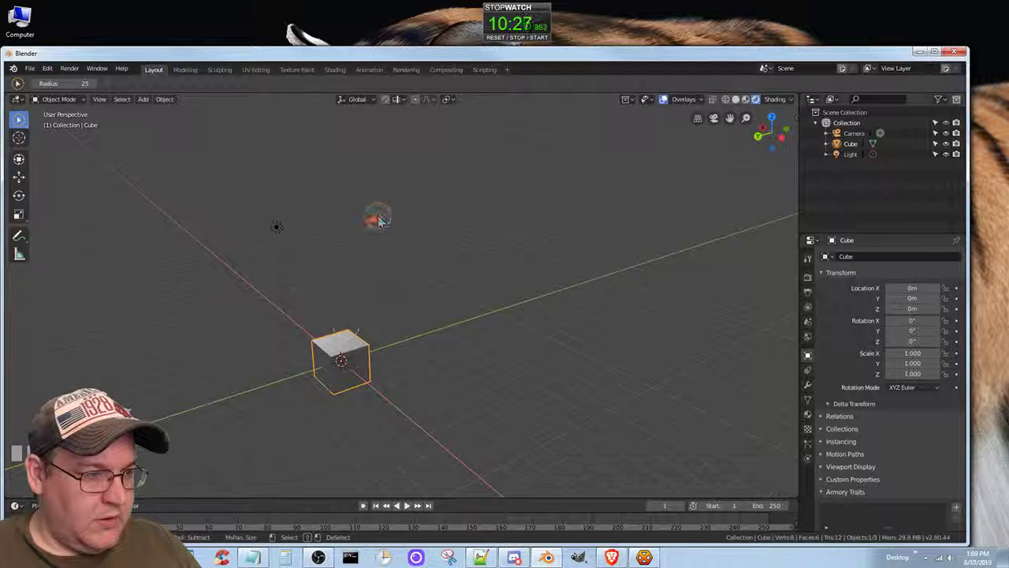
pyautogui.click(276, 227)
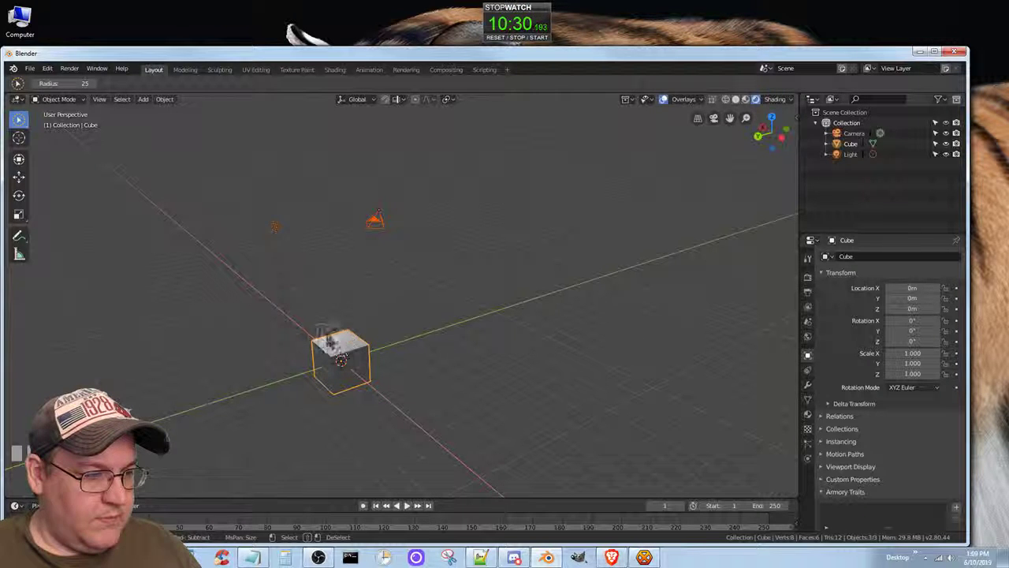
pyautogui.moveTo(319, 342)
pyautogui.mouseDown(button='middle')
pyautogui.moveTo(392, 328)
pyautogui.moveTo(369, 216)
pyautogui.moveTo(263, 235)
pyautogui.mouseUp(button='middle')
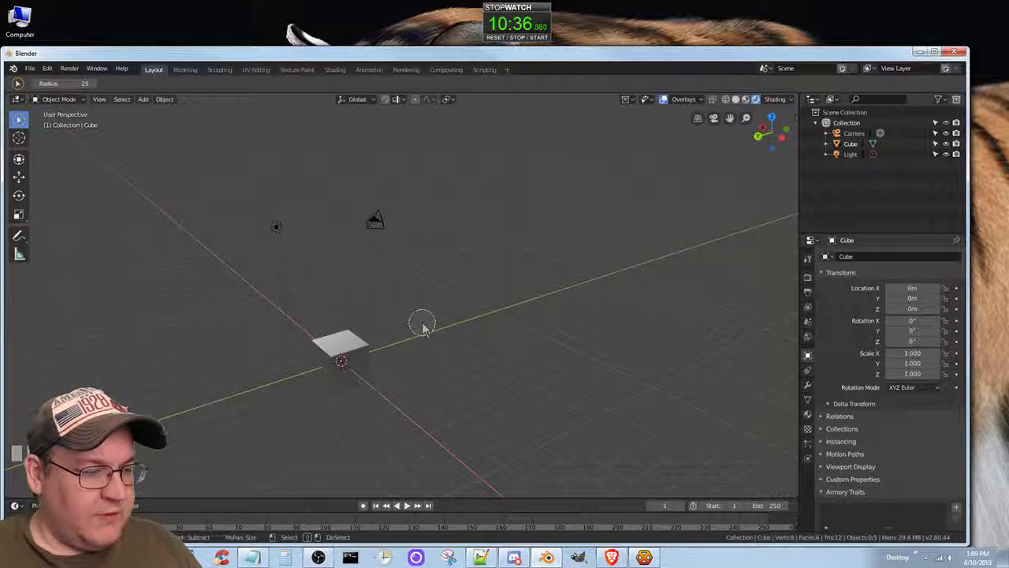
# Leave the Circle Select brush and use Box Select to select the light, camera and cube together.
pyautogui.hotkey('alt', 'Tab')
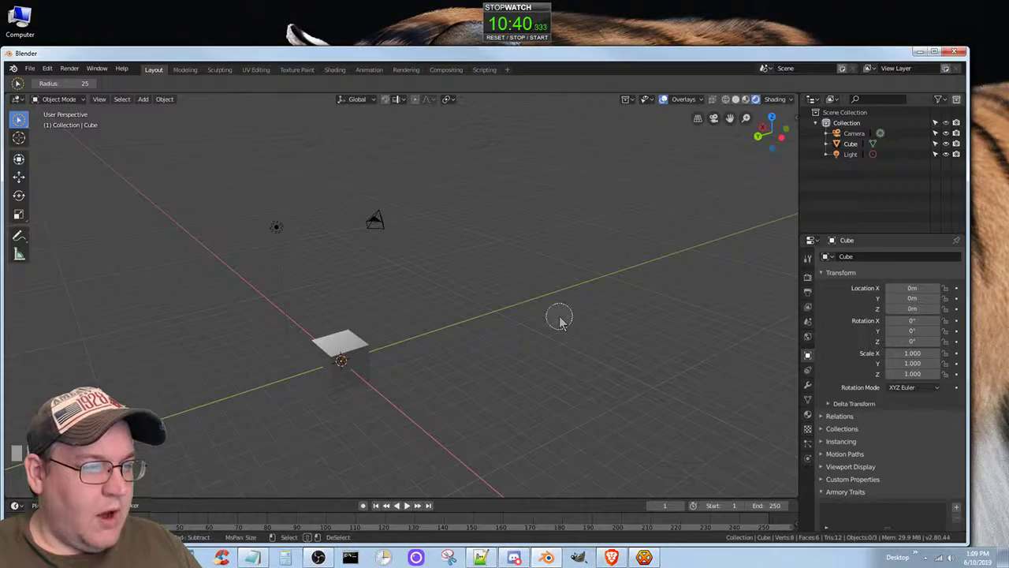
pyautogui.hotkey('alt', 'Tab')
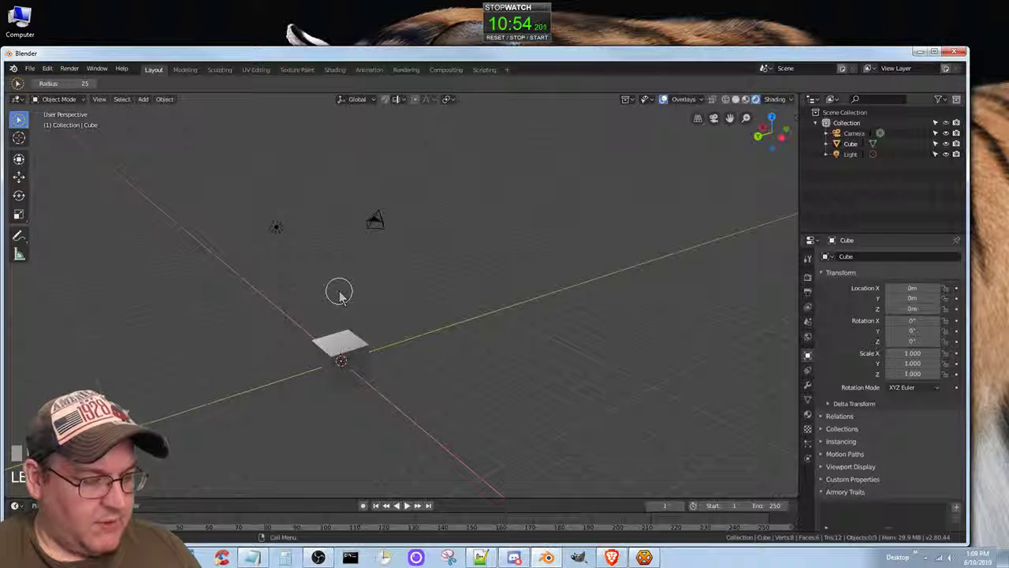
pyautogui.press('b')
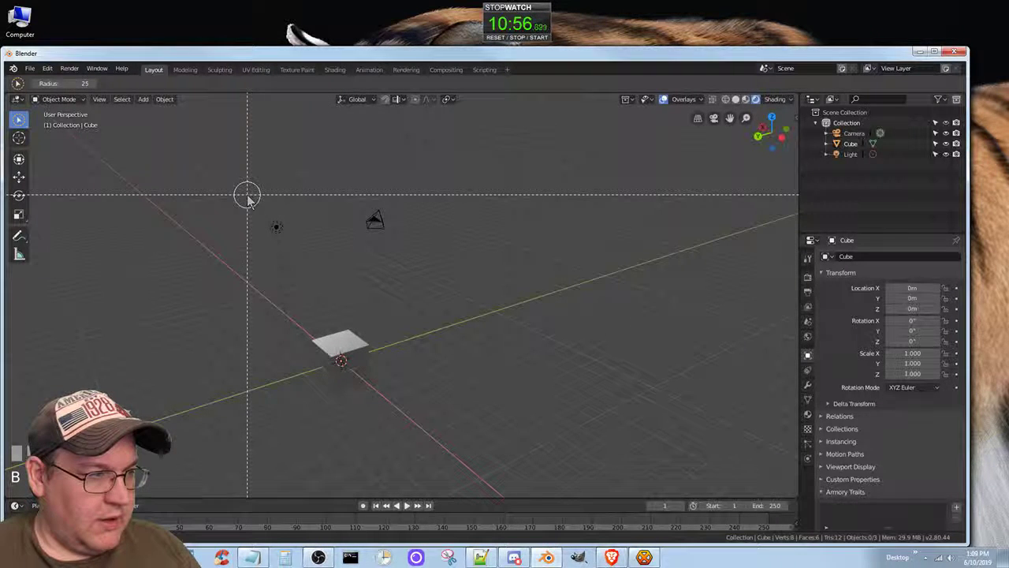
pyautogui.moveTo(254, 204); pyautogui.dragTo(437, 410)
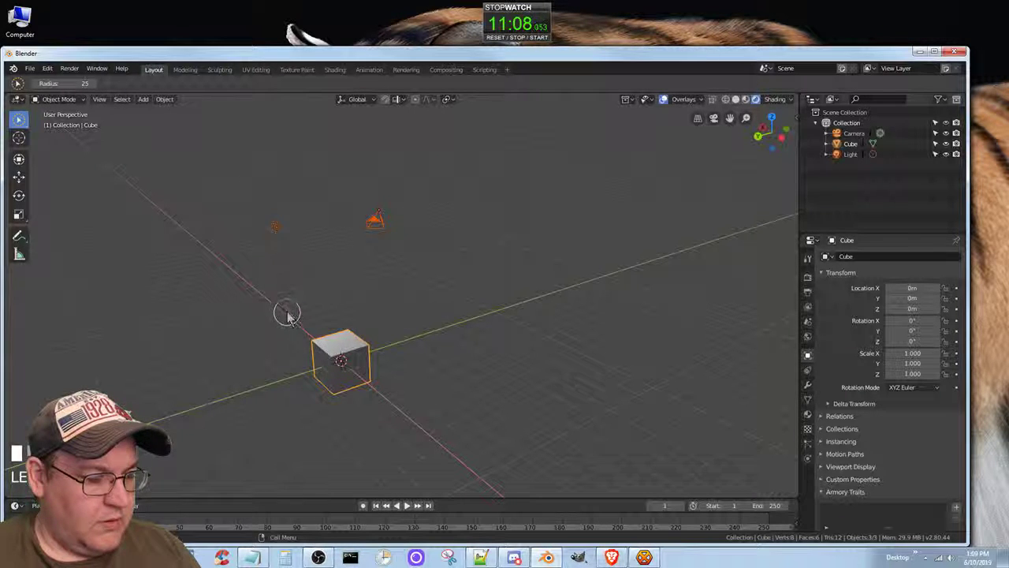
# Try to deselect individual objects with the Select Circle tool, outside the Circle Select brush mode.
pyautogui.moveTo(287, 313)
pyautogui.keyDown('shift'); pyautogui.mouseDown()
pyautogui.moveTo(421, 465)
pyautogui.moveTo(363, 392)
pyautogui.moveTo(309, 282)
pyautogui.mouseUp(); pyautogui.keyUp('shift')
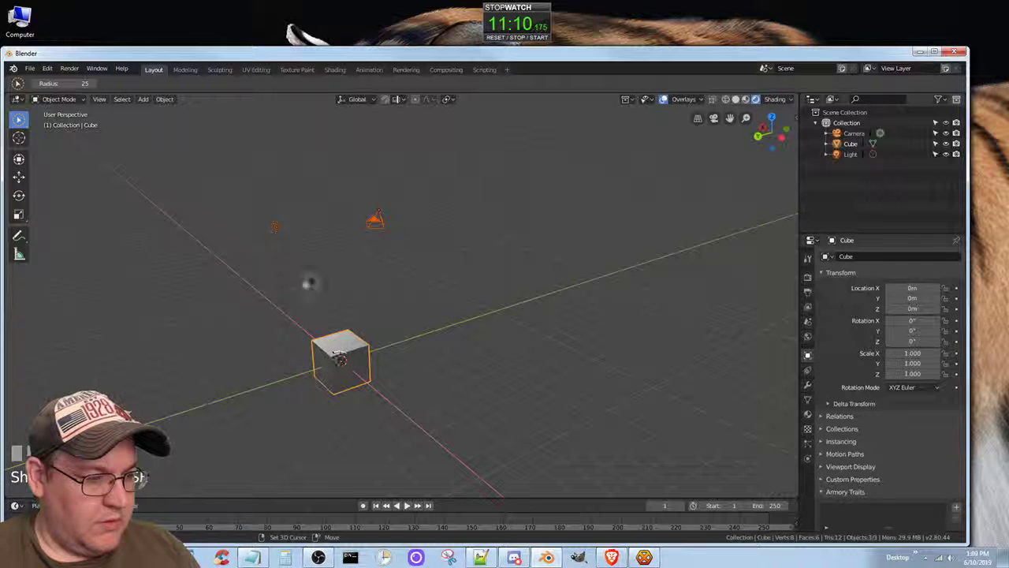
pyautogui.moveTo(223, 231); pyautogui.dragTo(379, 223)
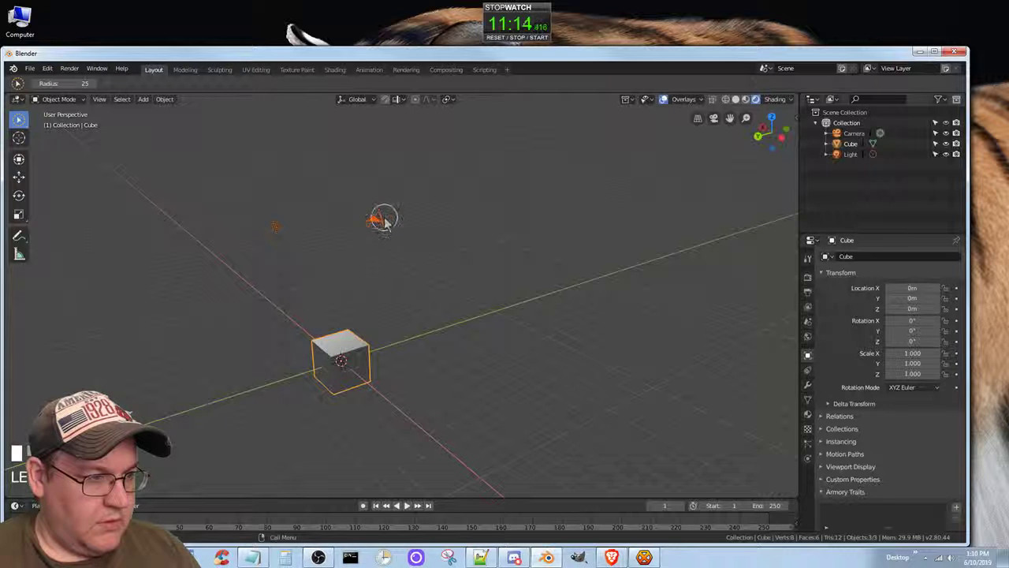
pyautogui.moveTo(378, 216)
pyautogui.mouseDown(button='middle')
pyautogui.moveTo(362, 272)
pyautogui.moveTo(395, 225)
pyautogui.moveTo(370, 212)
pyautogui.mouseUp(button='middle')
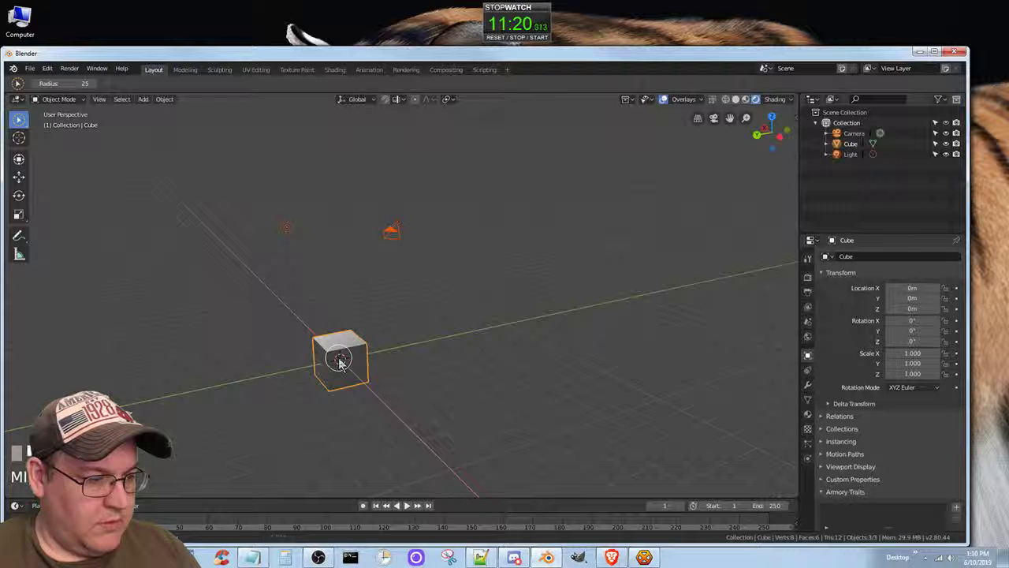
pyautogui.click(288, 231)
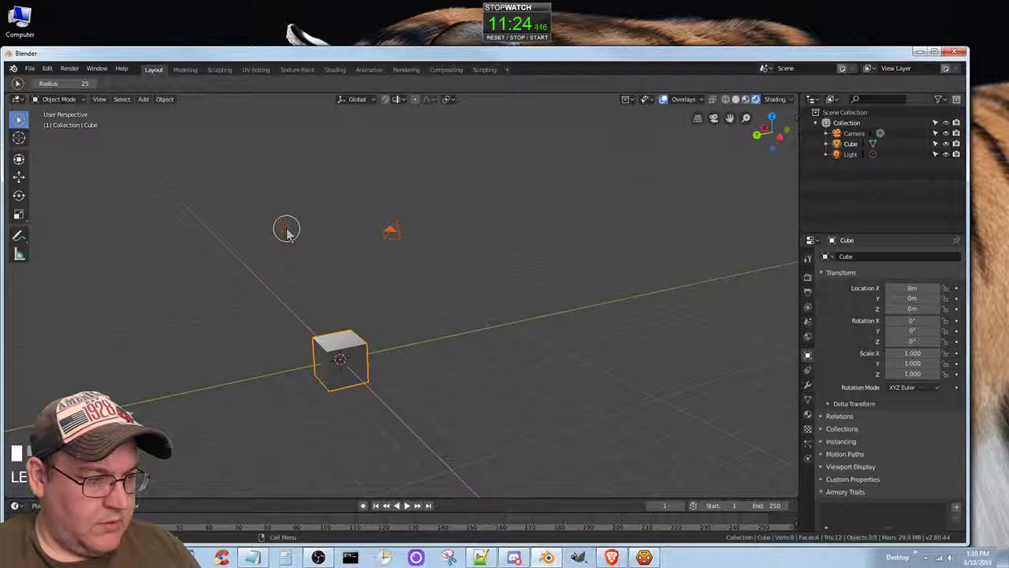
pyautogui.moveTo(287, 230); pyautogui.dragTo(286, 228)
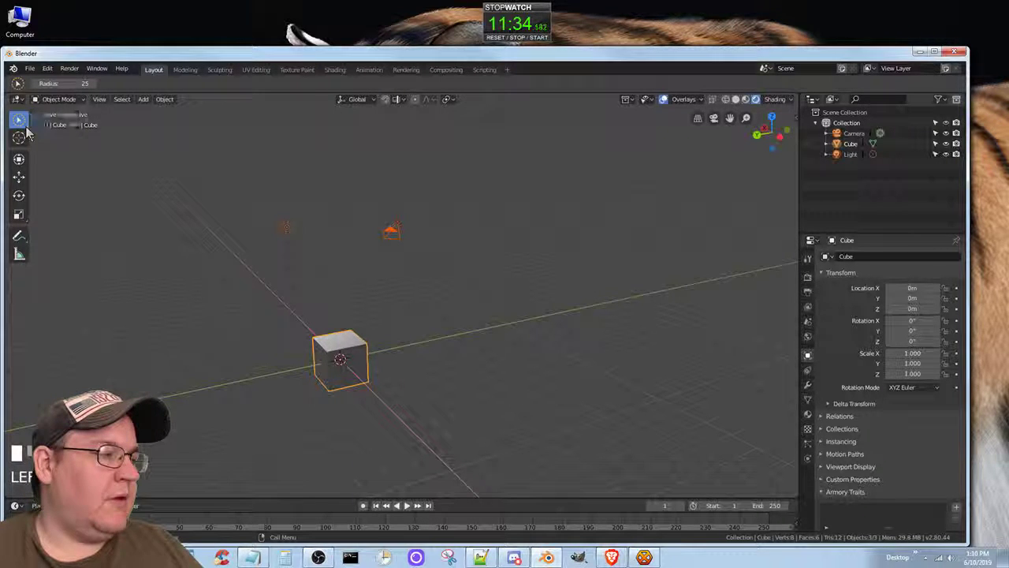
# Change the active selection tool to Select Box and clear the selection of all objects.
pyautogui.moveTo(19, 119)
pyautogui.mouseDown()
pyautogui.moveTo(49, 145)
pyautogui.moveTo(68, 133)
pyautogui.moveTo(108, 165)
pyautogui.moveTo(108, 148)
pyautogui.mouseUp()
pyautogui.click(399, 270)
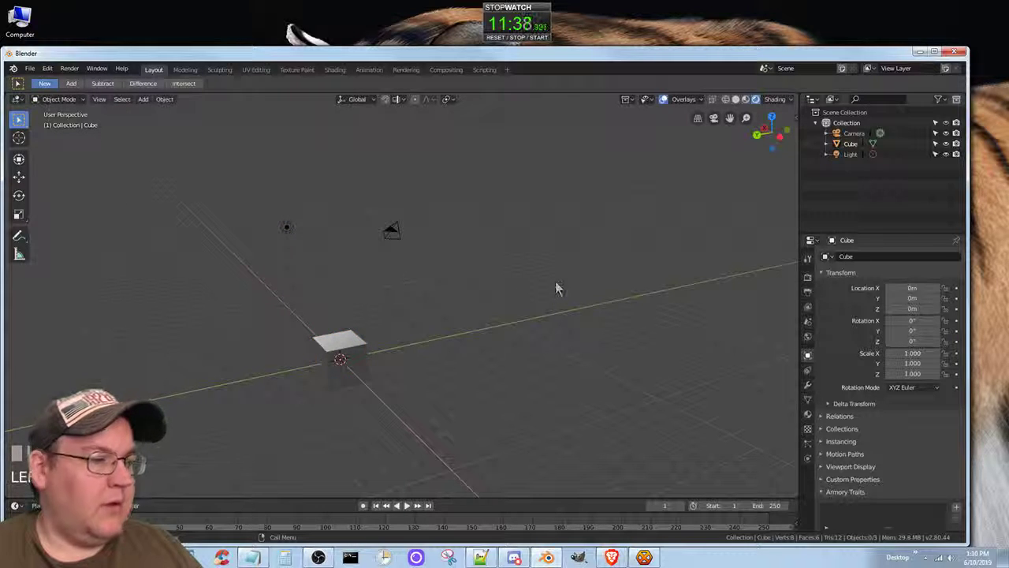
# Switch to the browser and read The Manipulator section, enlarging the image of the transformation buttons and orientation menu.
pyautogui.hotkey('alt', 'Tab')
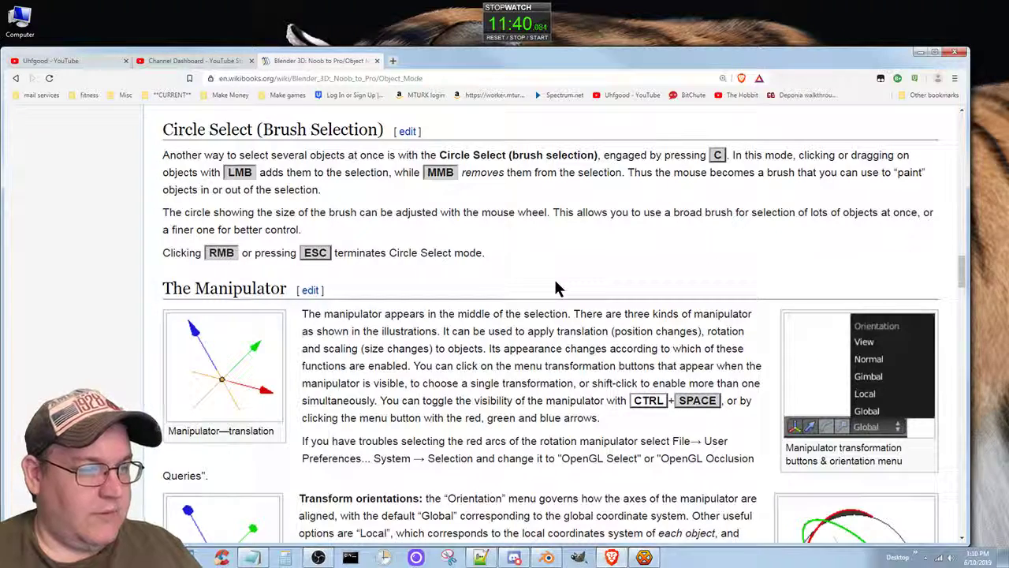
pyautogui.scroll(-2, 385, 383)
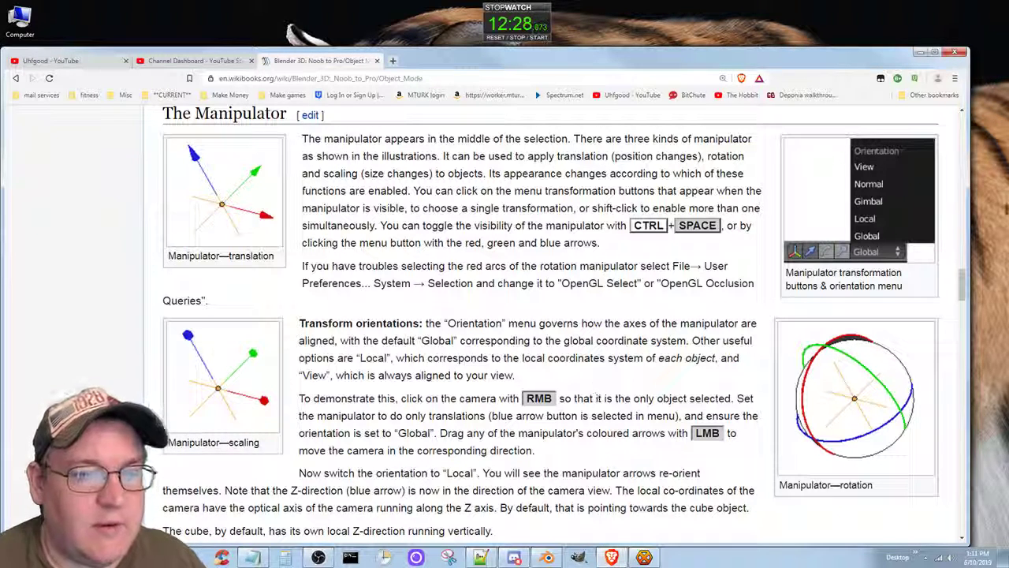
pyautogui.click(822, 264)
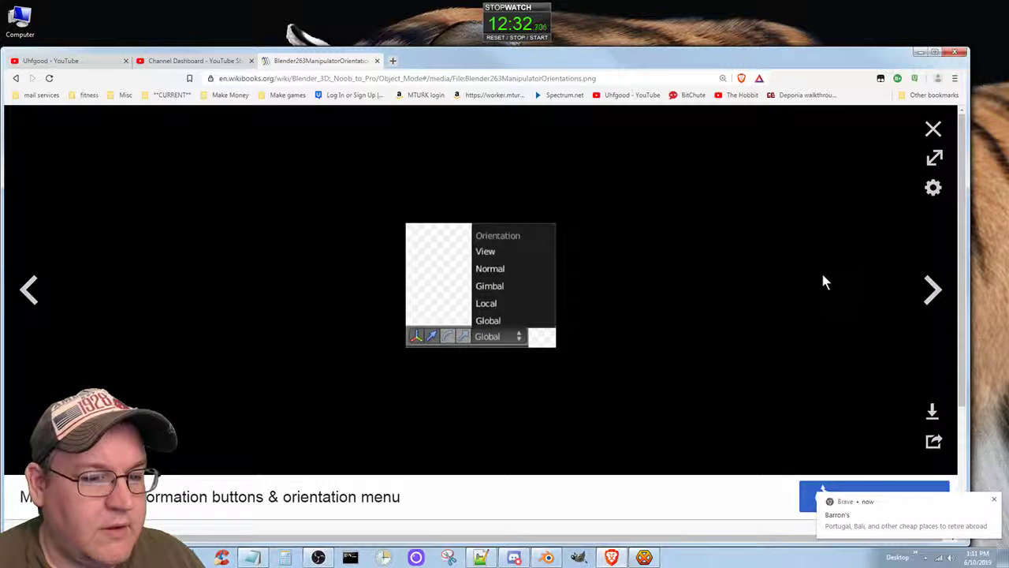
pyautogui.click(856, 515)
pyautogui.click(302, 61)
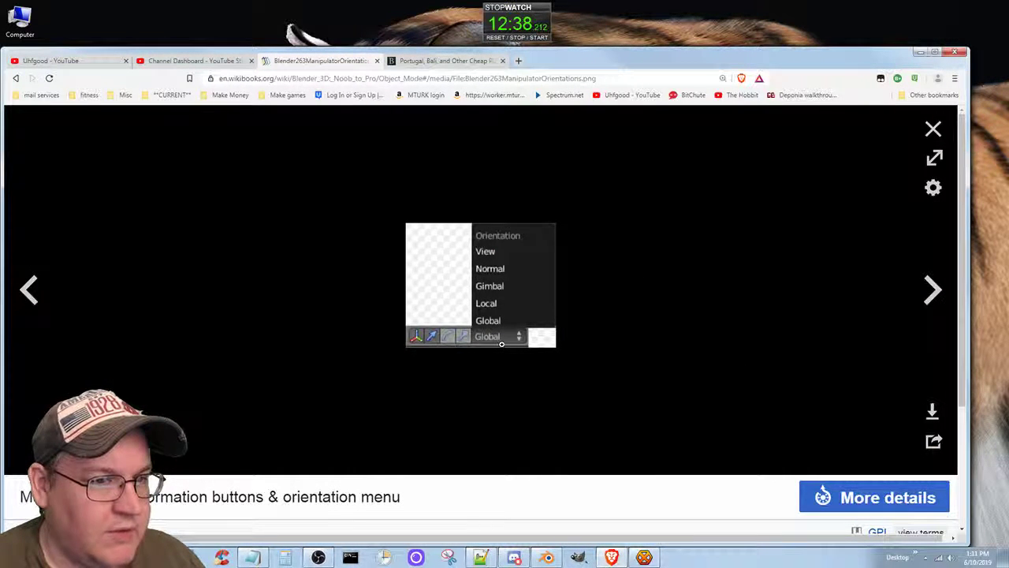
pyautogui.click(933, 128)
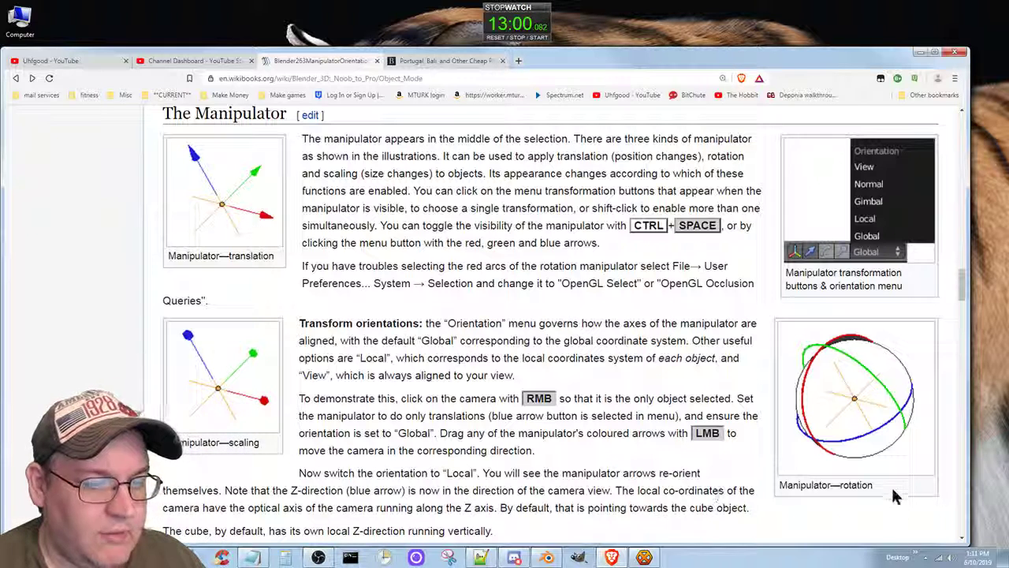
pyautogui.scroll(-3, 602, 433)
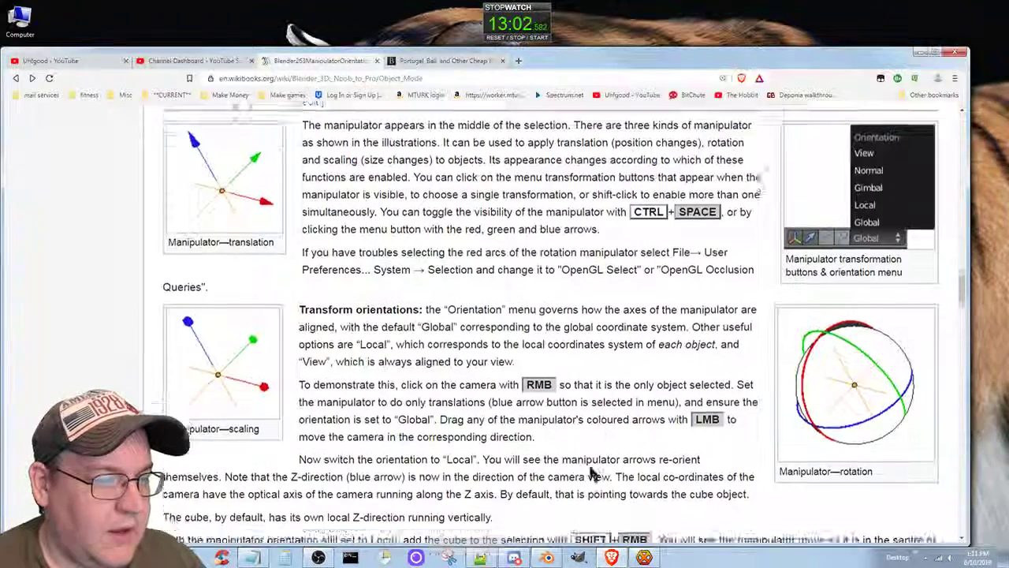